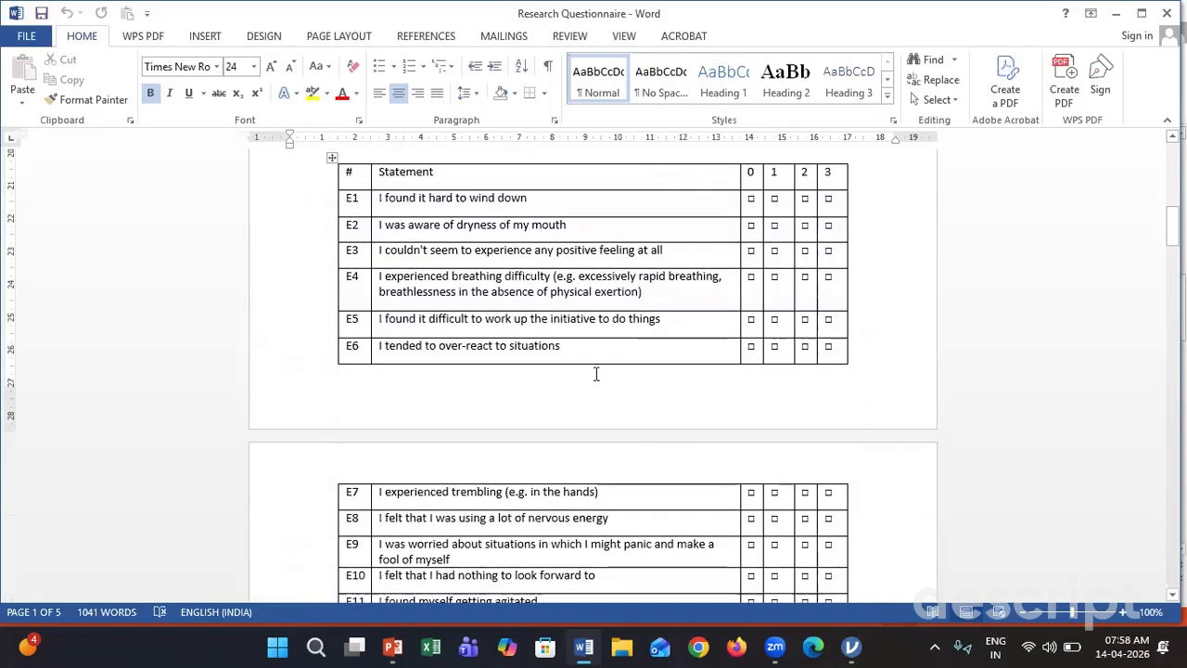
Step: Review the DASS-21 statements E1 to E21 and their rating scale in the questionnaire
scroll(418, 241, down, 1)
scroll(427, 279, down, 13)
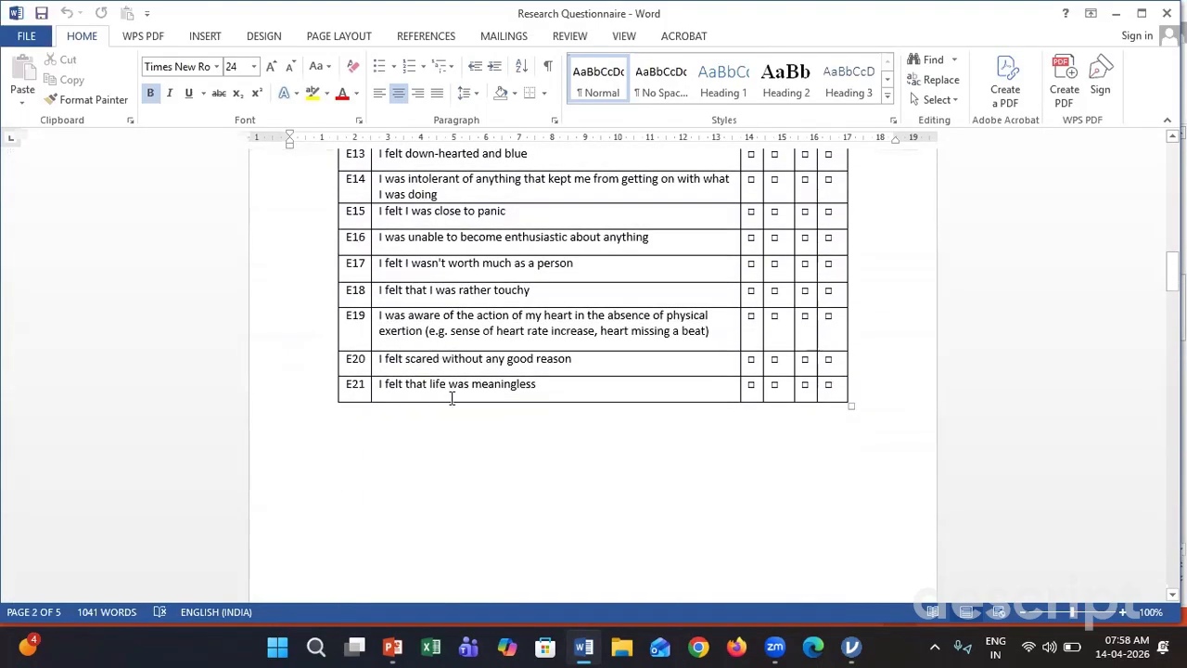
scroll(456, 402, up, 11)
scroll(471, 369, up, 11)
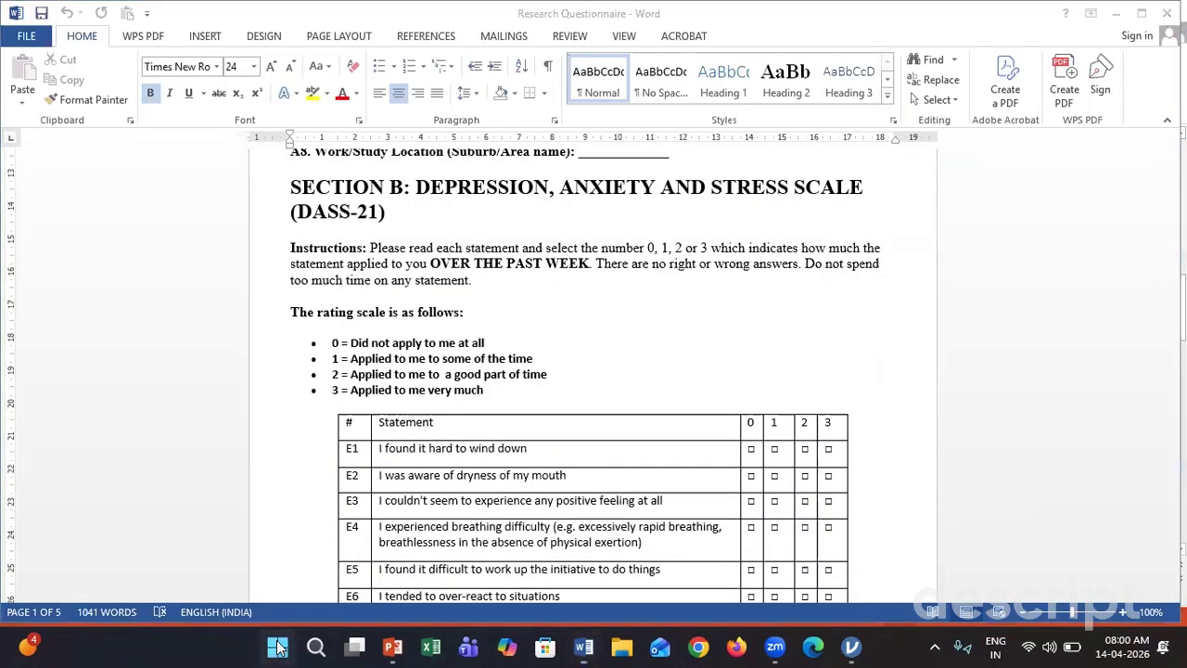
Step: Launch jamovi 2.6.44 from the system search
click(278, 646)
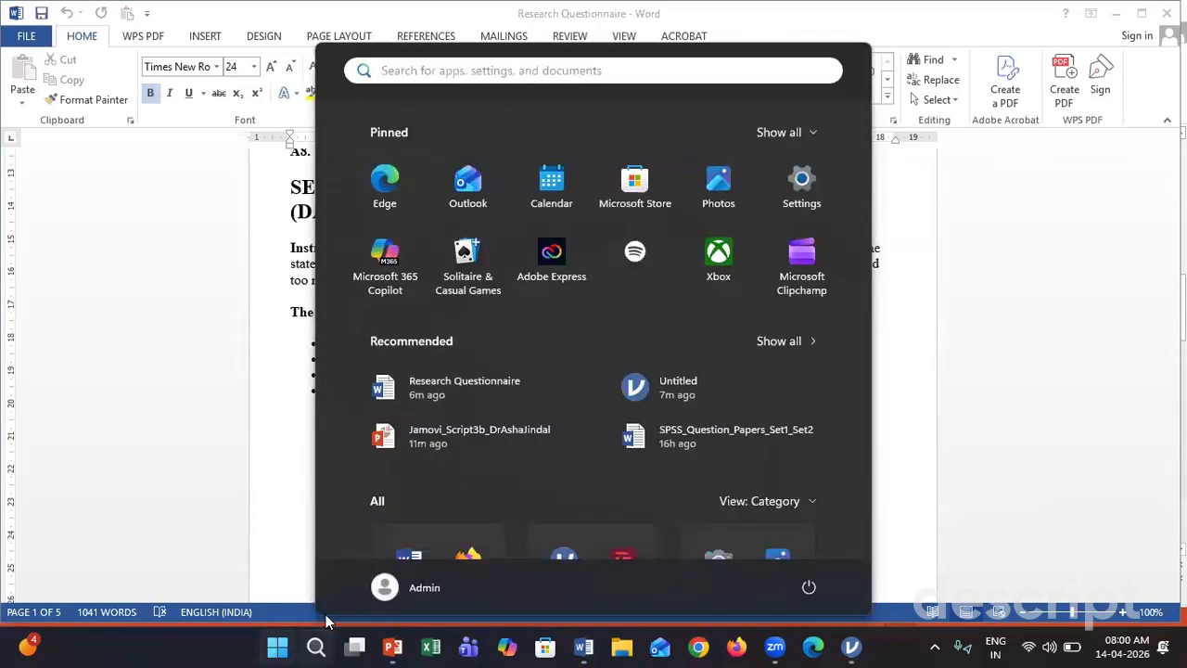
click(391, 78)
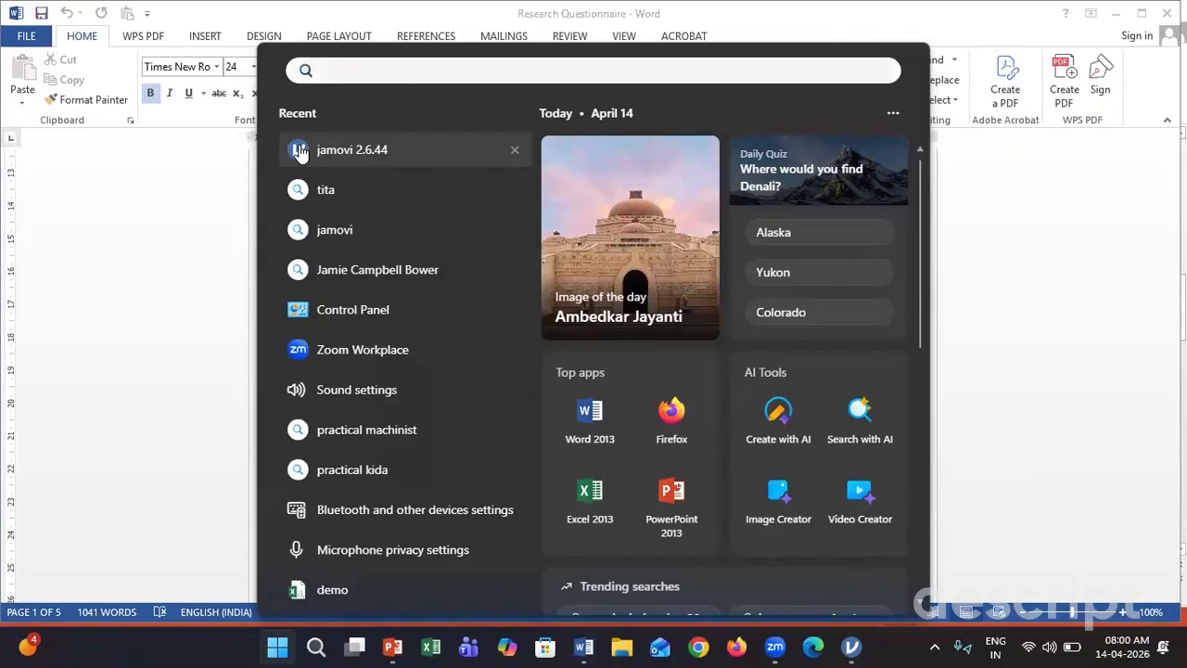
click(299, 153)
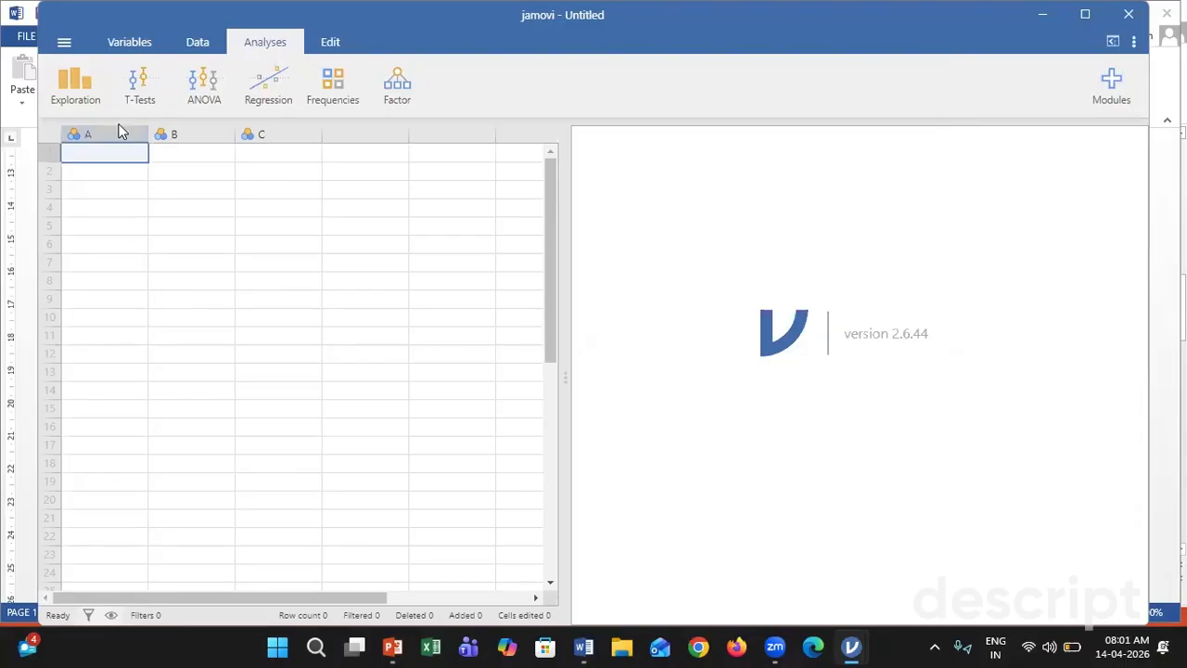
Step: Set up the first data variable by naming it Age and making its measure type Continuous
click(198, 45)
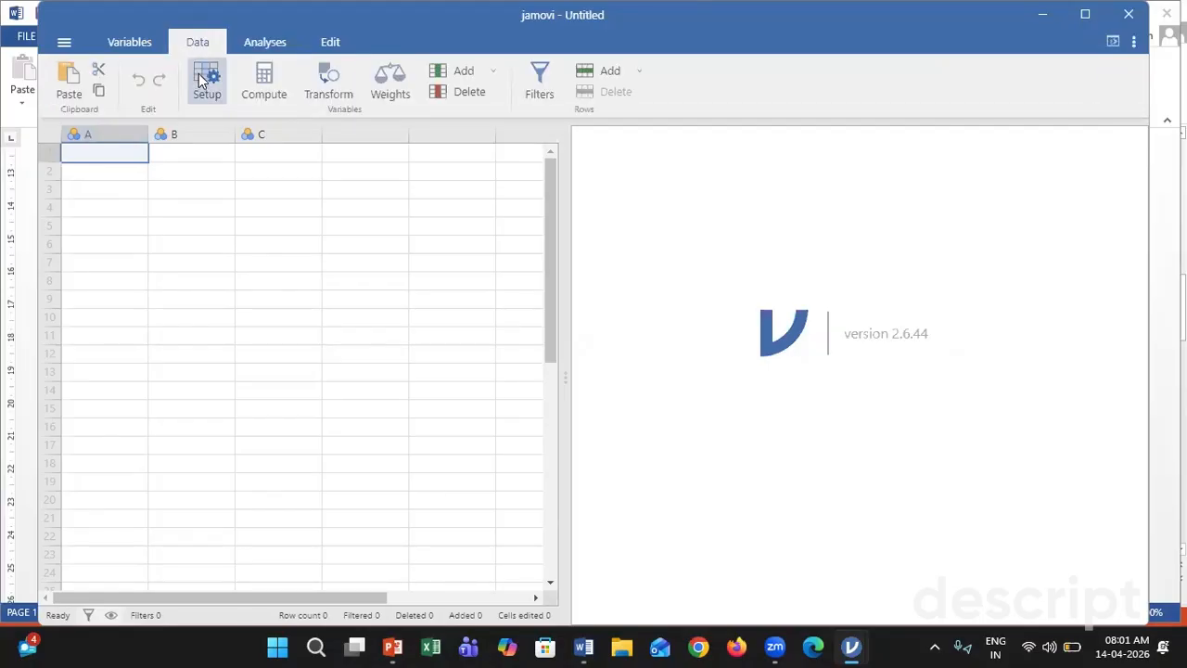
click(199, 75)
click(400, 166)
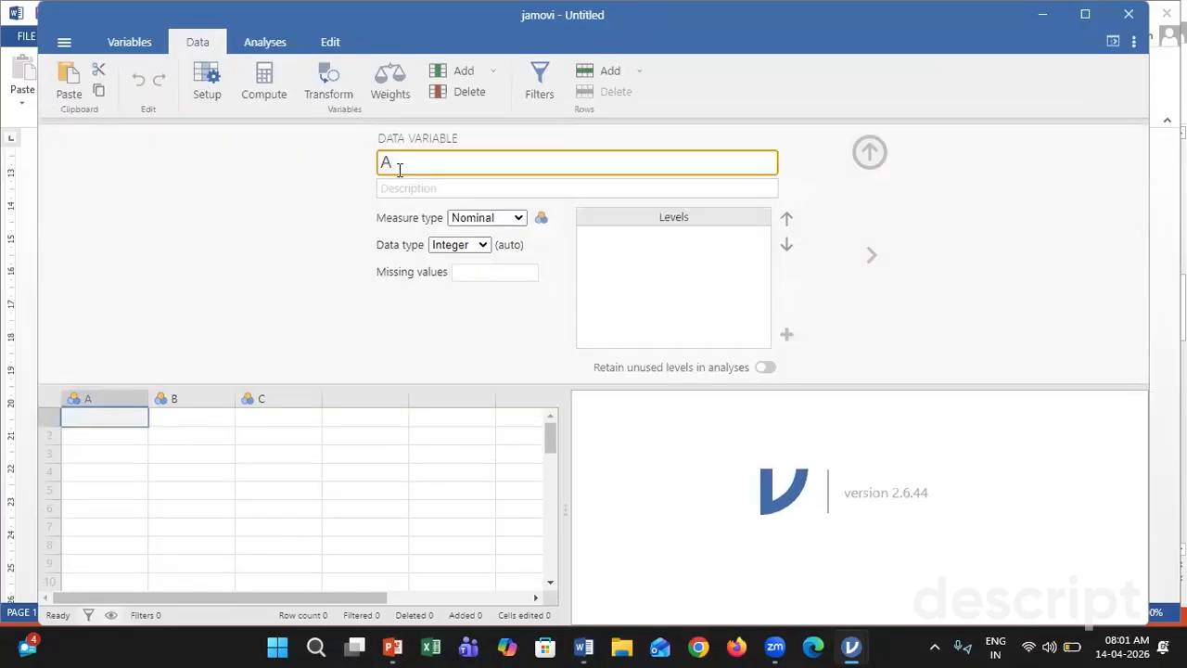
text(ge)
click(525, 217)
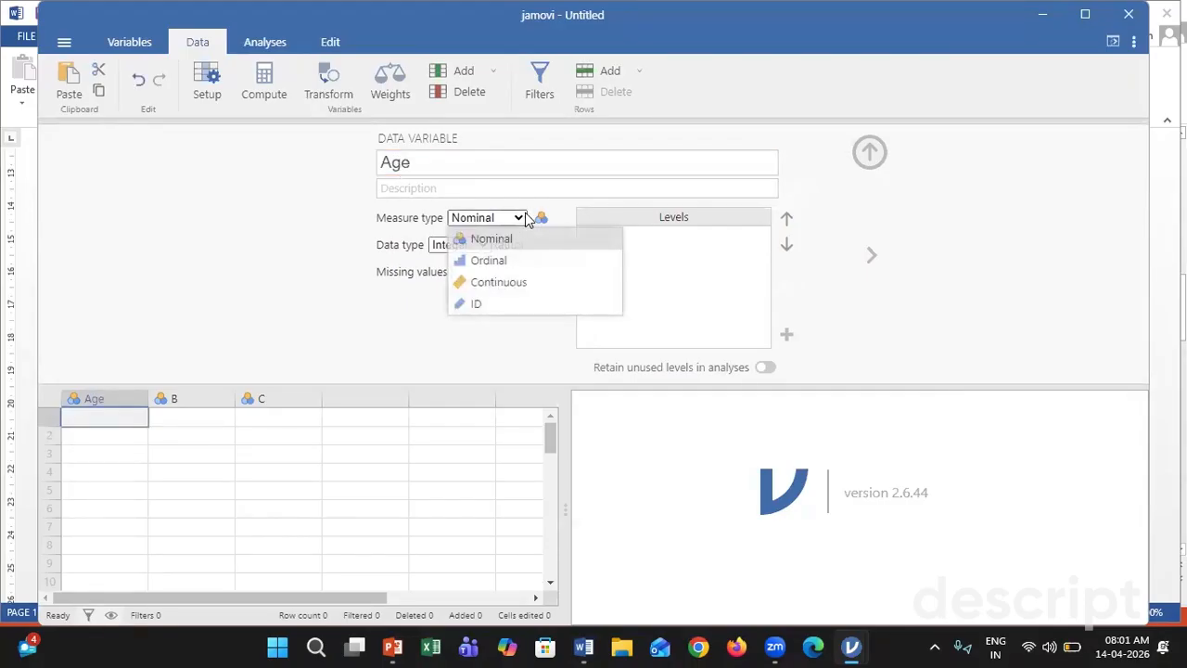
click(502, 284)
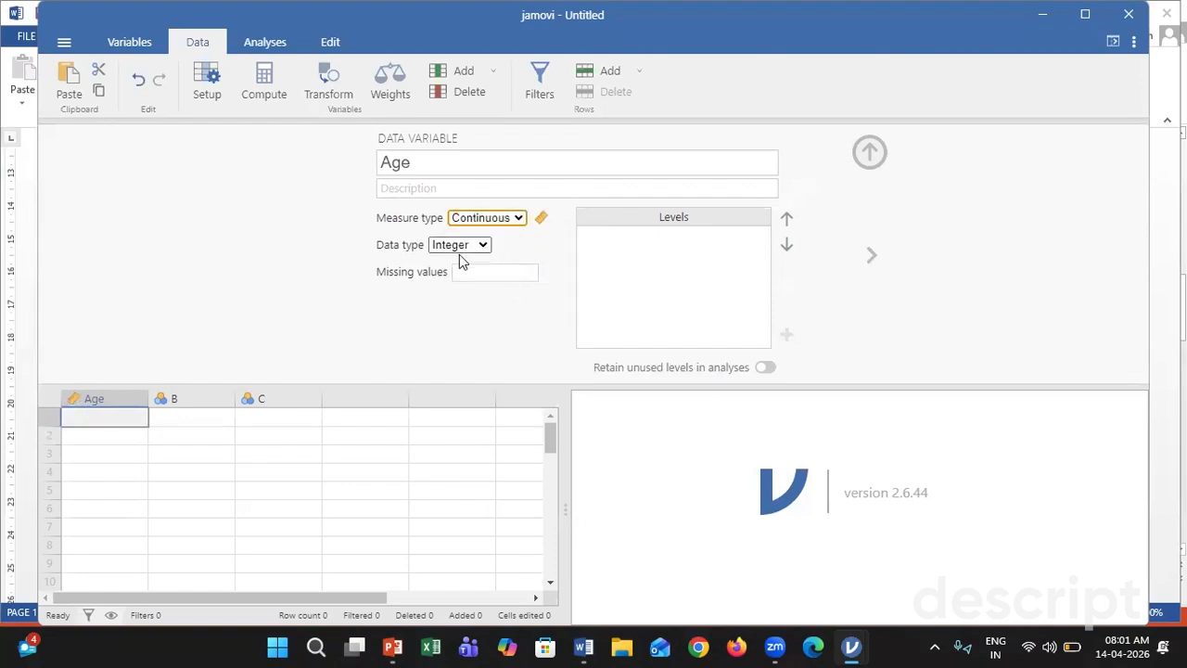
Step: Rename the second variable, B, as Gender
click(869, 257)
double_click(389, 163)
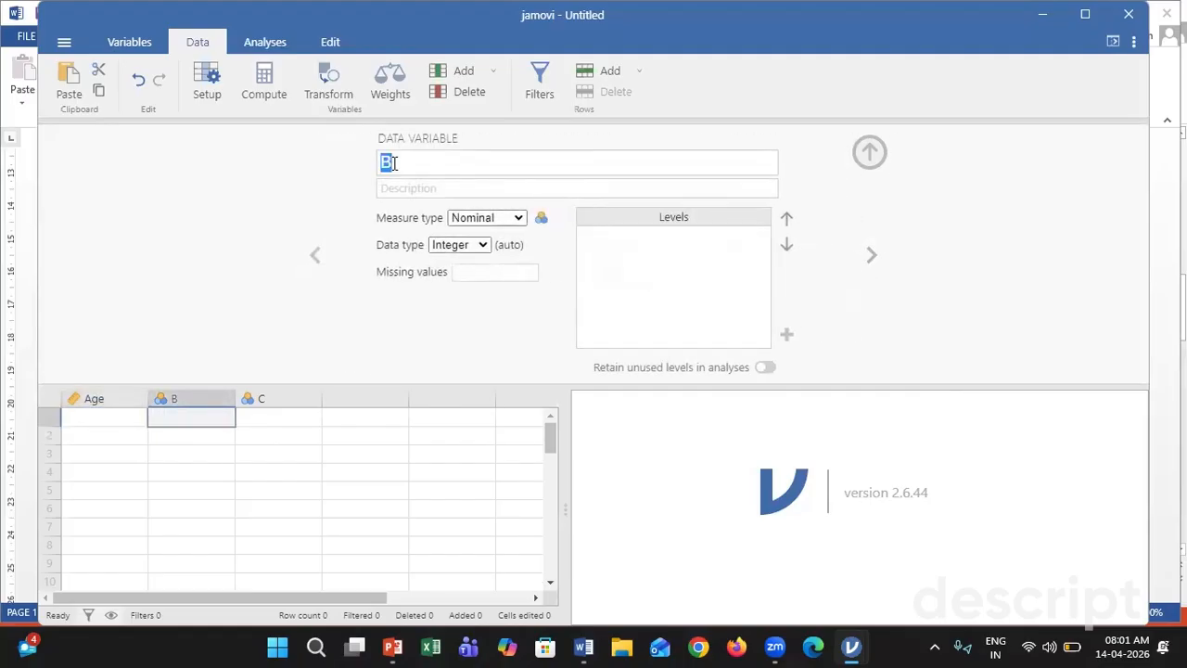
text(Gender)
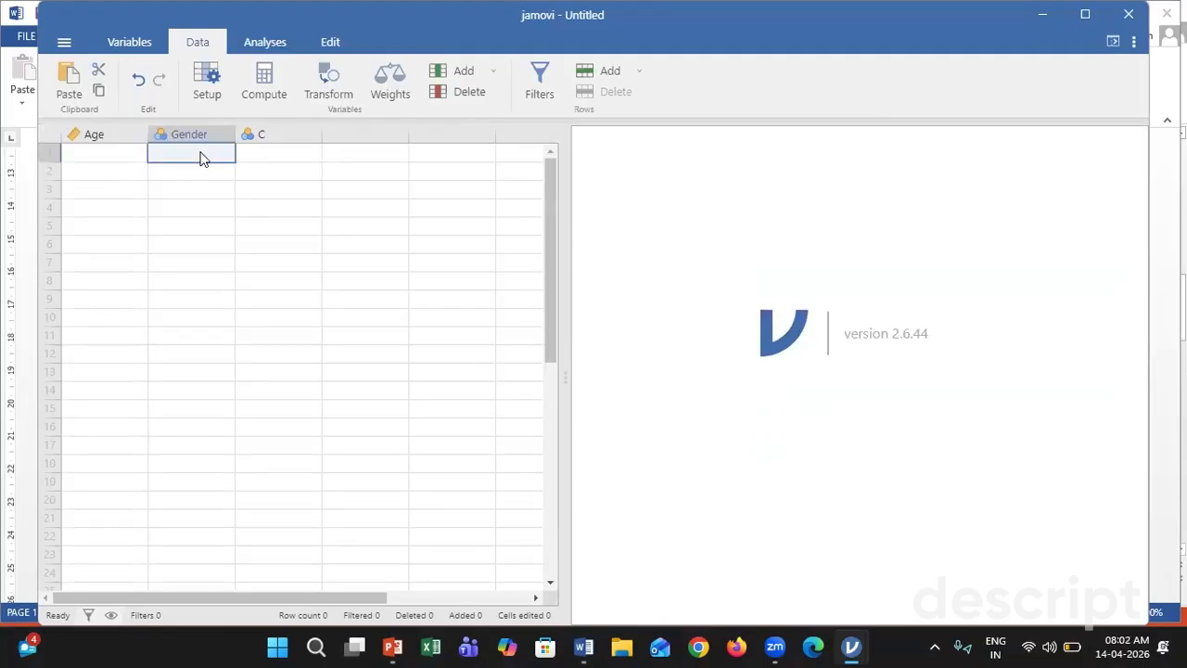
Step: Enter the codes 1 and 2 in the first two rows of the Gender column
double_click(203, 158)
text(1)
key(Return)
text(2)
key(Return)
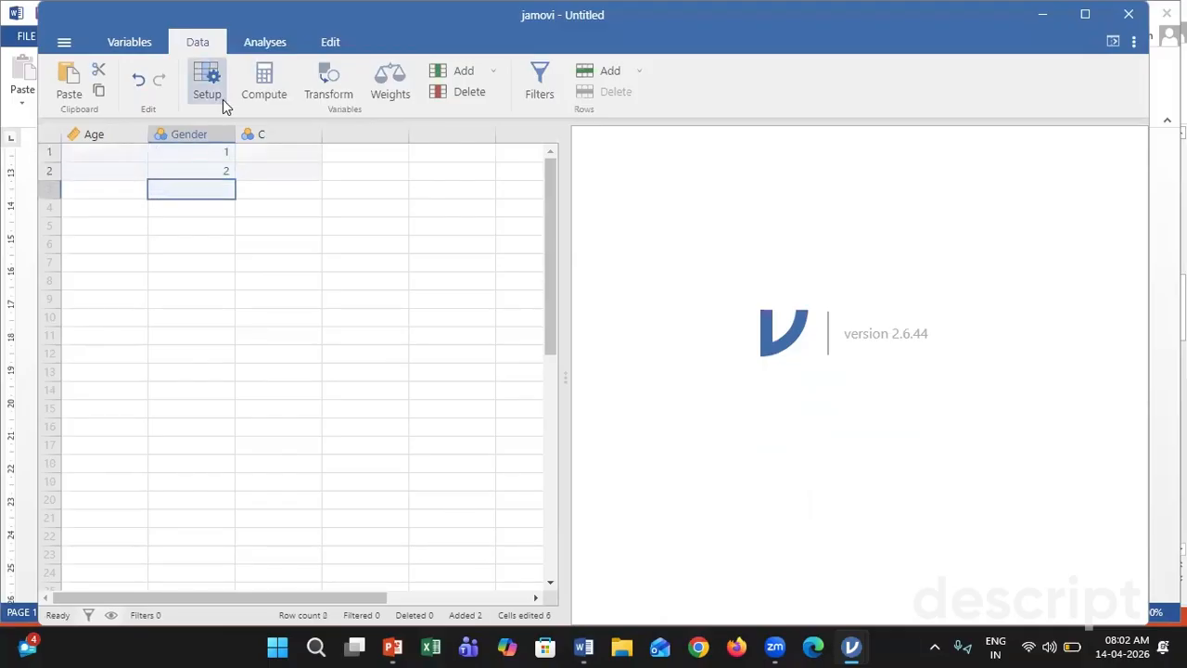
Step: Label the Gender variable's level 1 as Male and level 2 as Female
click(207, 83)
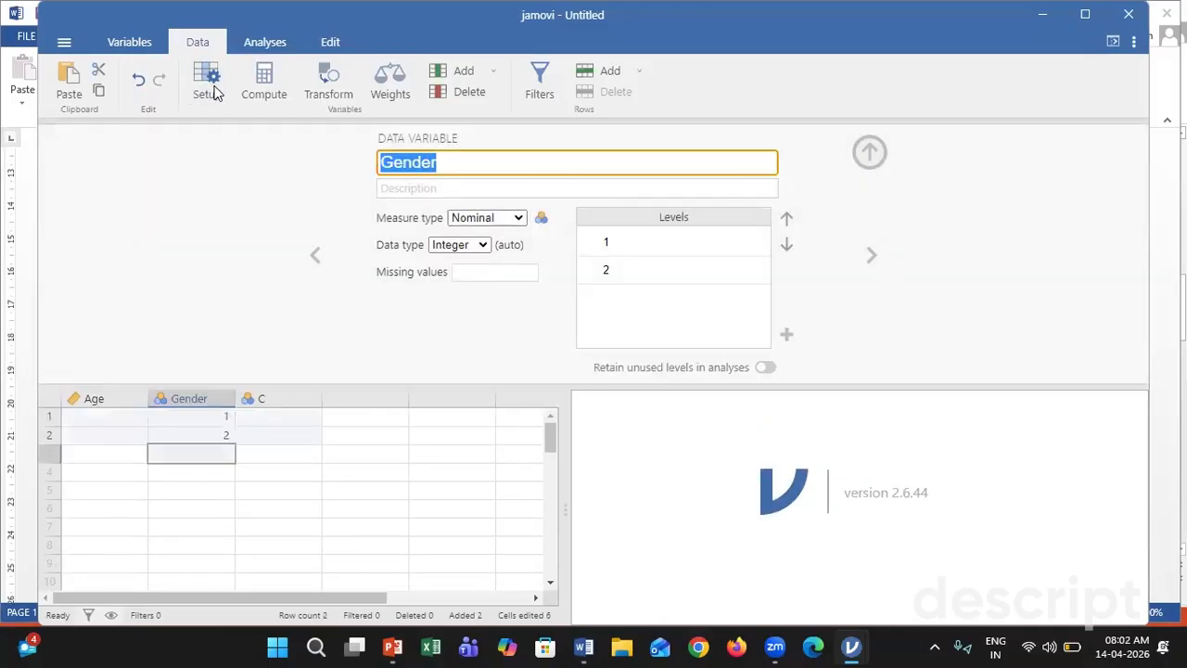
click(610, 241)
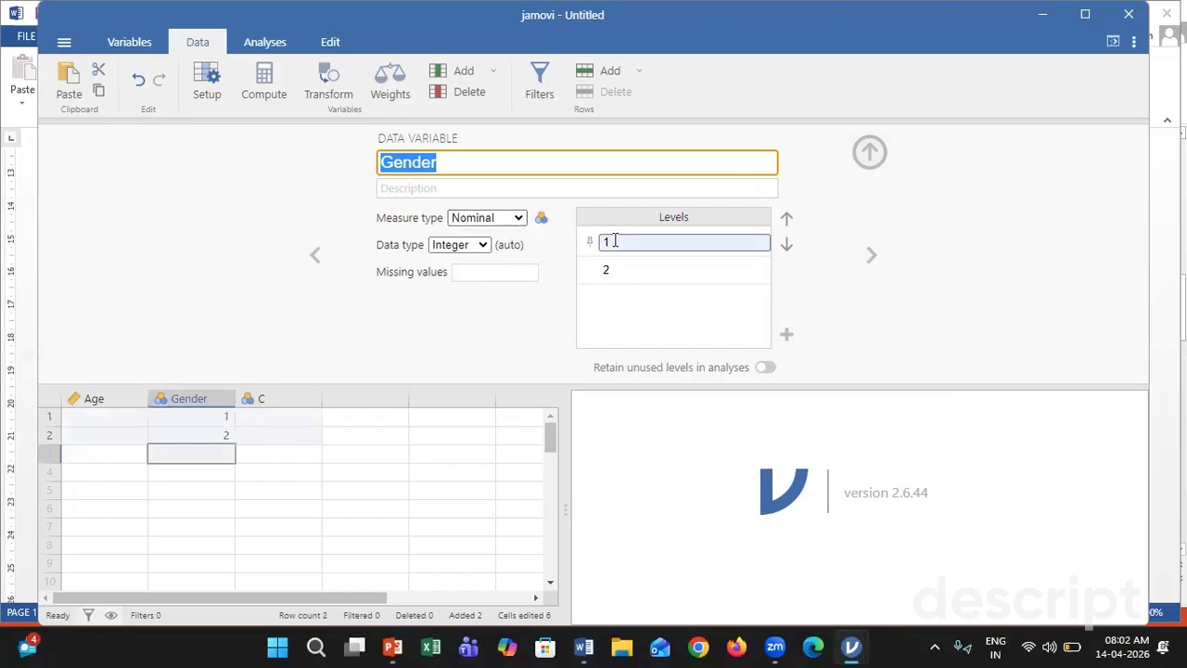
click(614, 241)
text(Male)
key(Return)
text(Female)
key(Return)
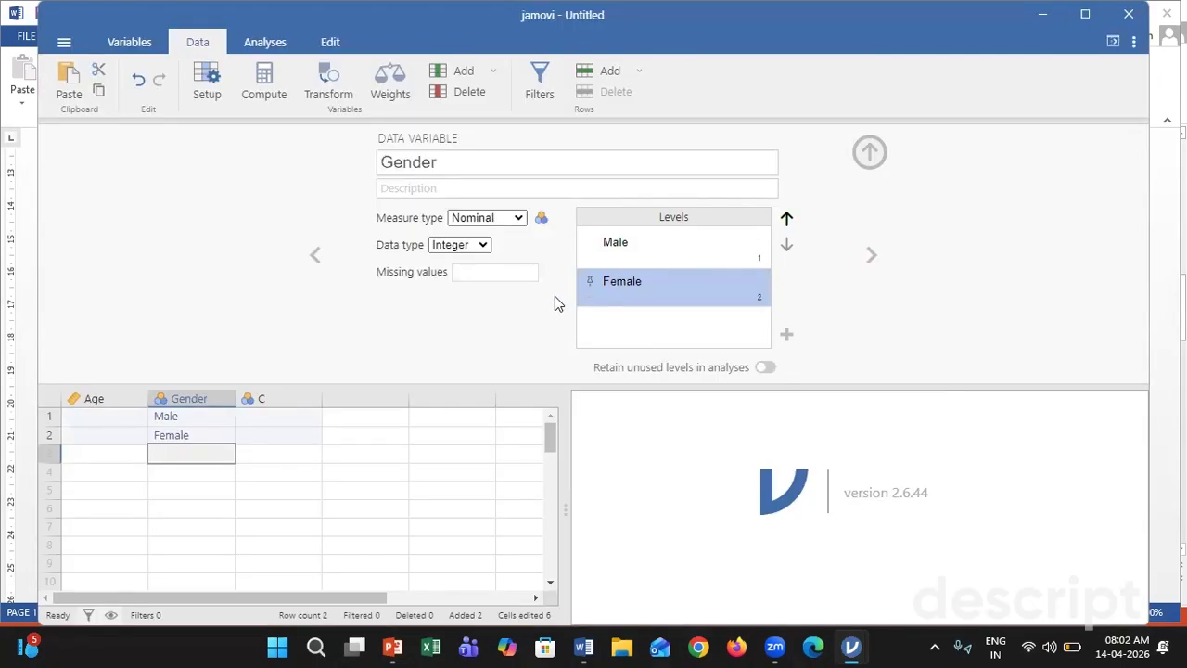
Step: Pin Gender's Male level and close the variable setup
click(589, 243)
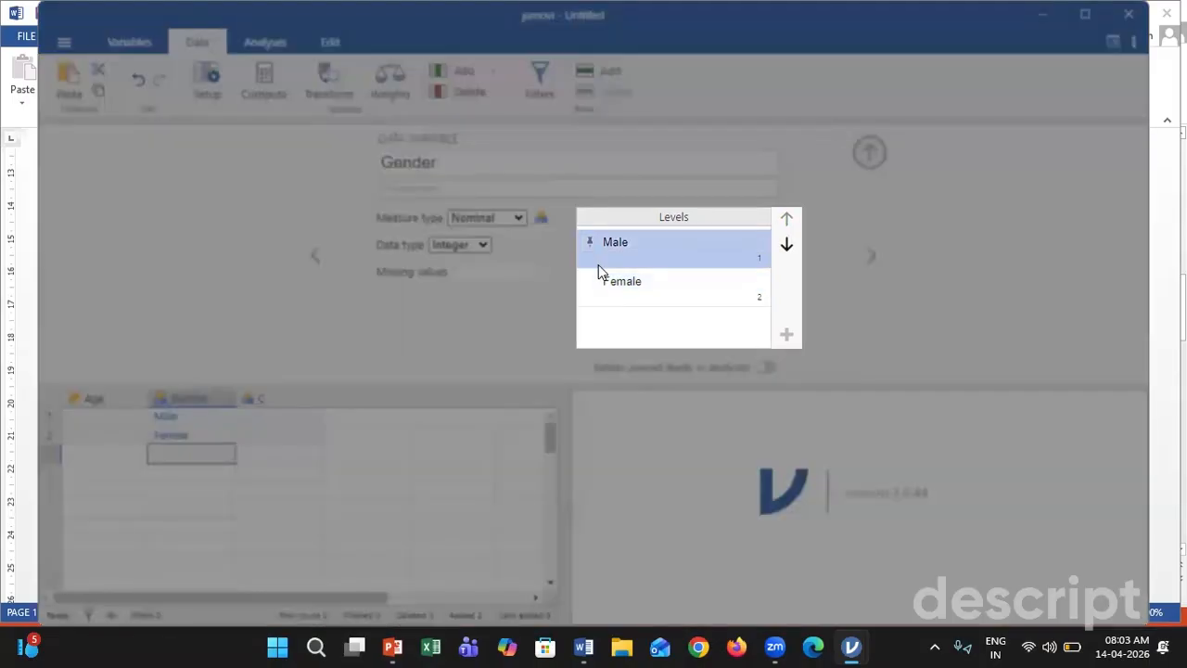
click(946, 245)
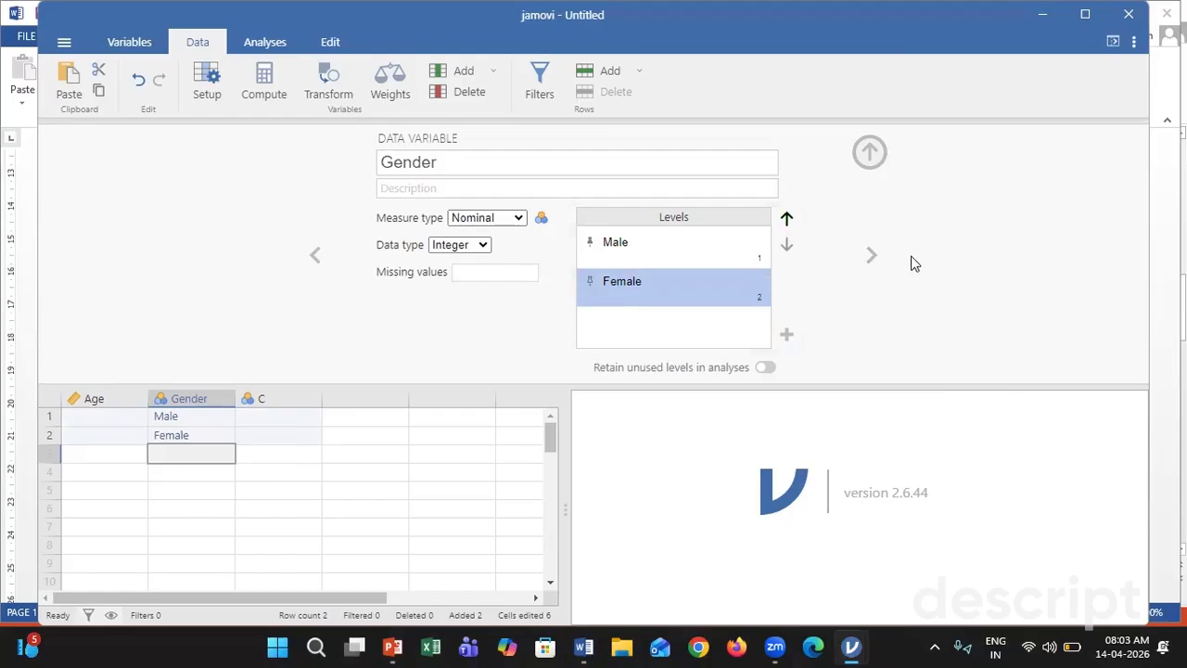
click(869, 152)
Step: Enter code 1 in rows 3 and 4 and code 2 in rows 6 and 7 of the Gender column
double_click(184, 197)
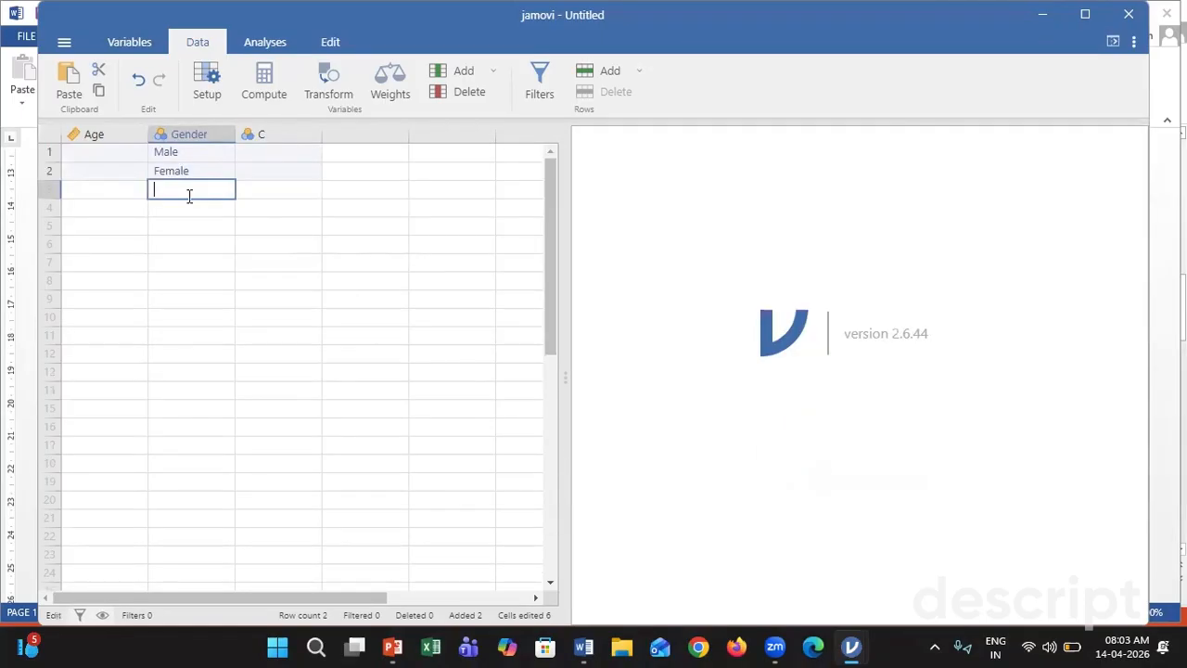
text(1)
key(Return)
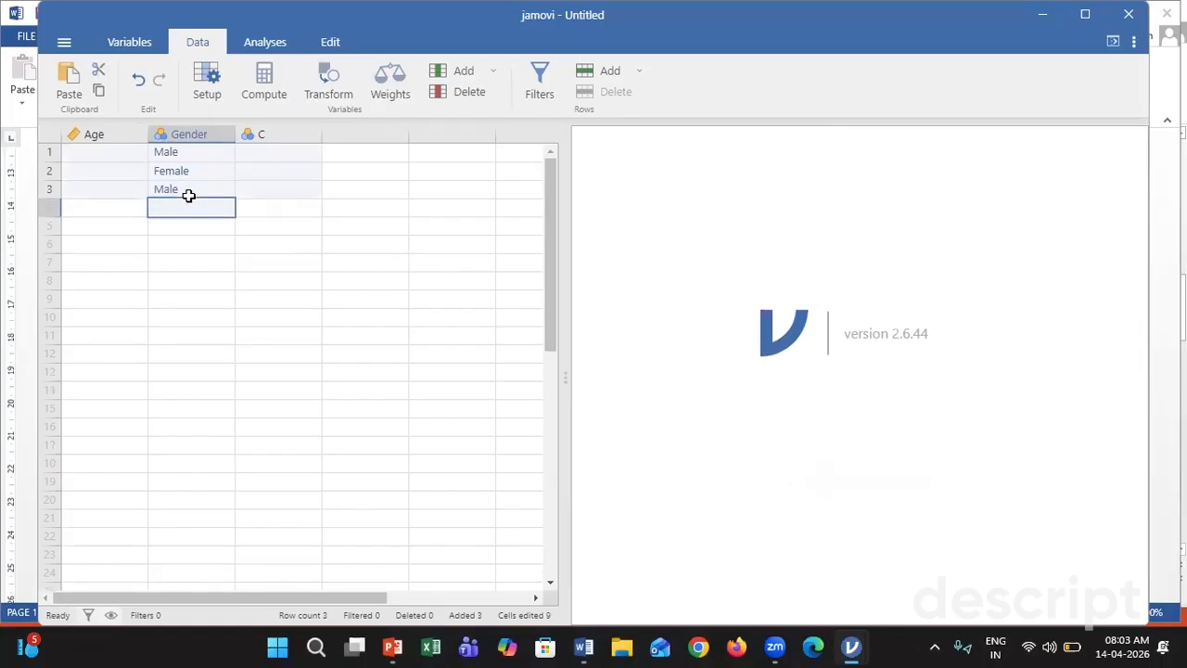
text(1)
key(Return)
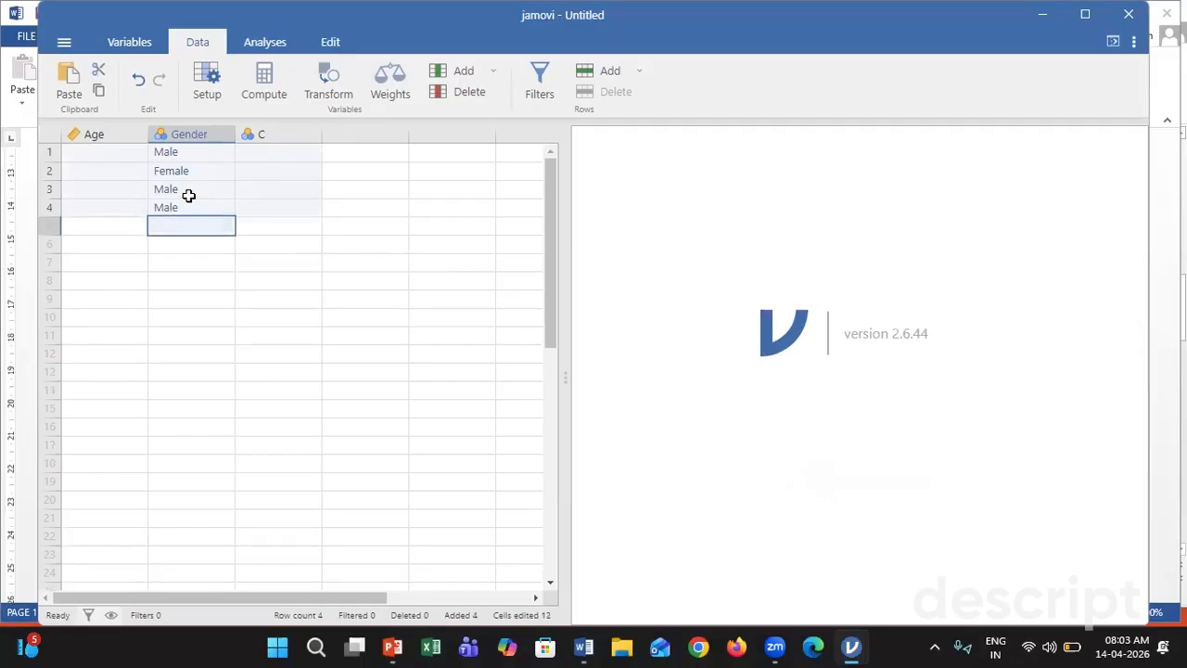
key(Return)
text(2)
key(Return)
text(2)
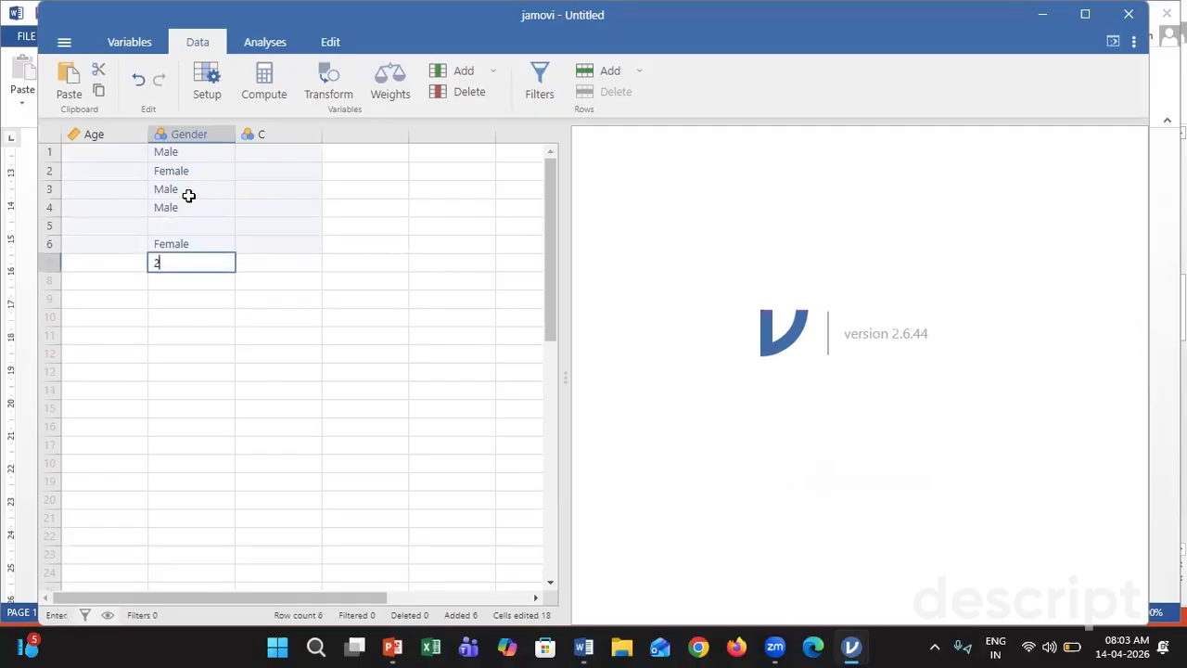
key(Return)
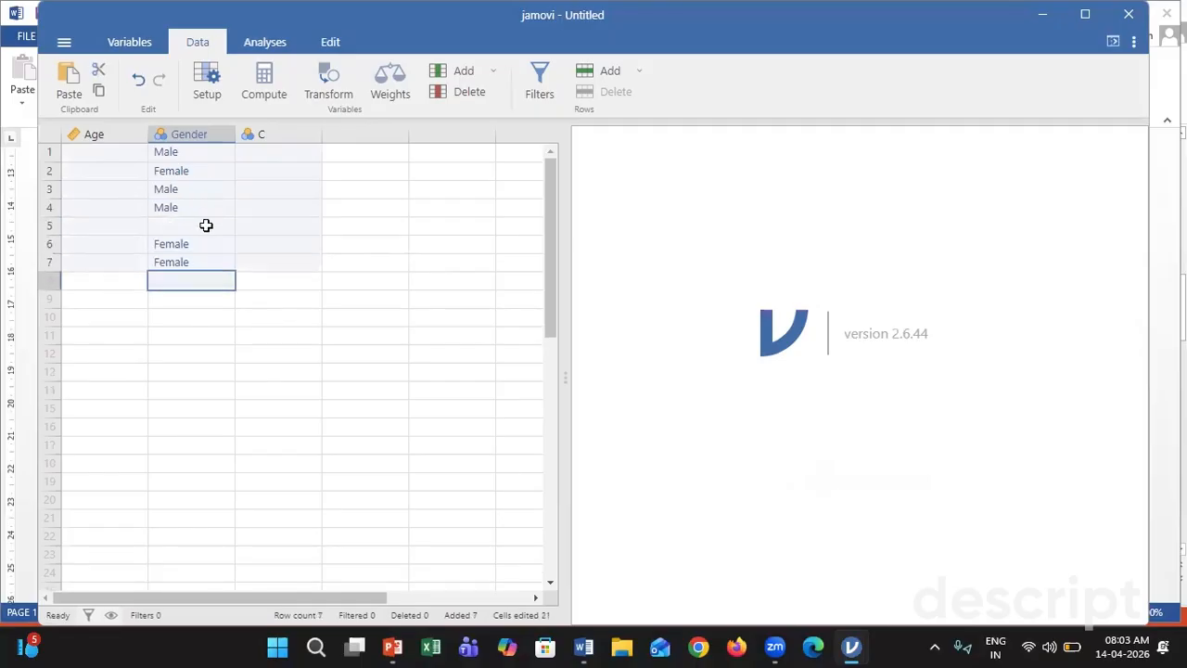
Step: Fill the empty Gender cell in row 5 with code 1
click(204, 226)
text(1)
key(Return)
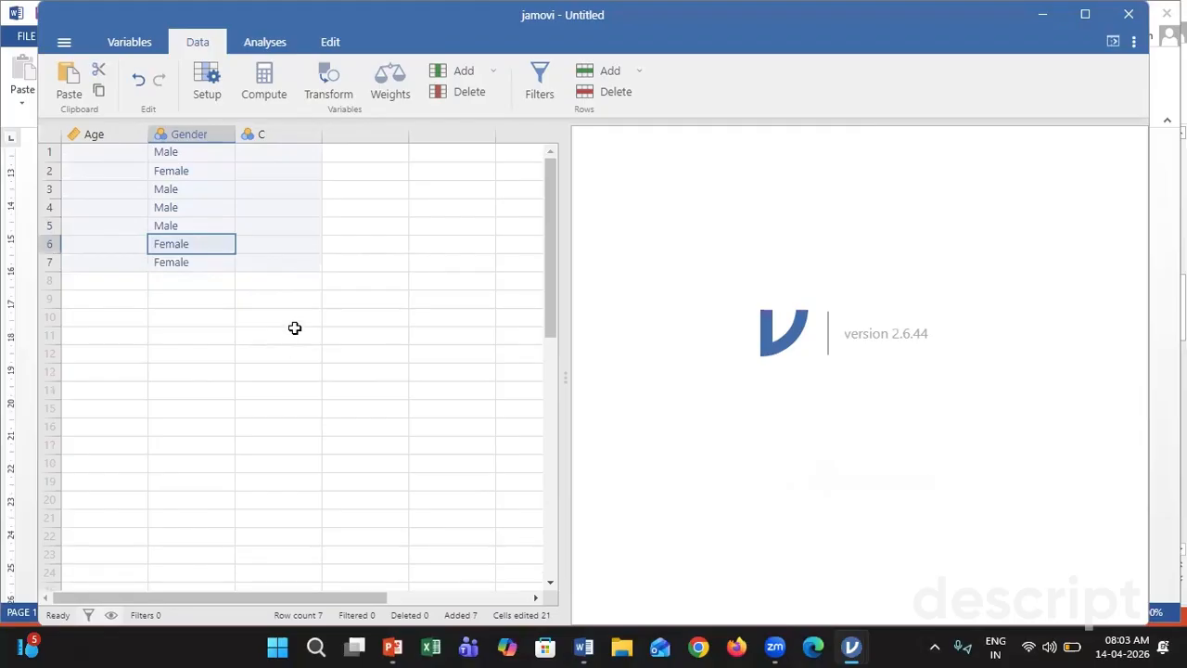
Step: Rename the third variable, C, as Marital Status
double_click(280, 135)
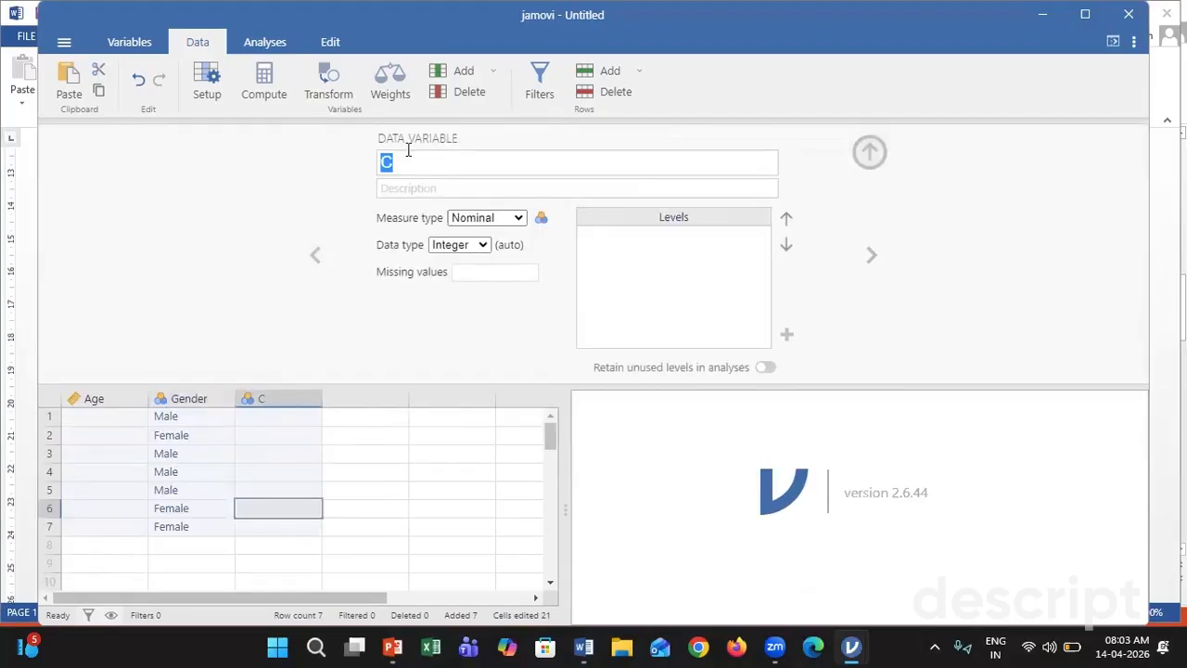
text(Marital Status)
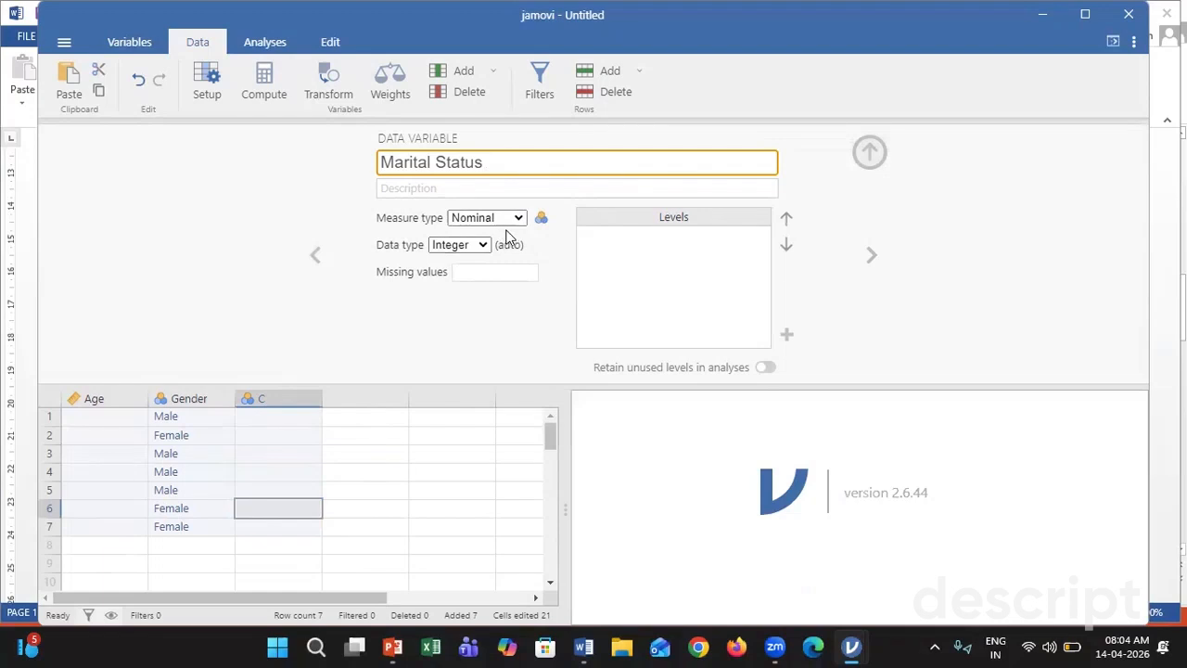
key(Return)
Step: Enter the codes 1, 2, 3 and 4 in the first four rows of the Marital Status column
click(259, 153)
text(1)
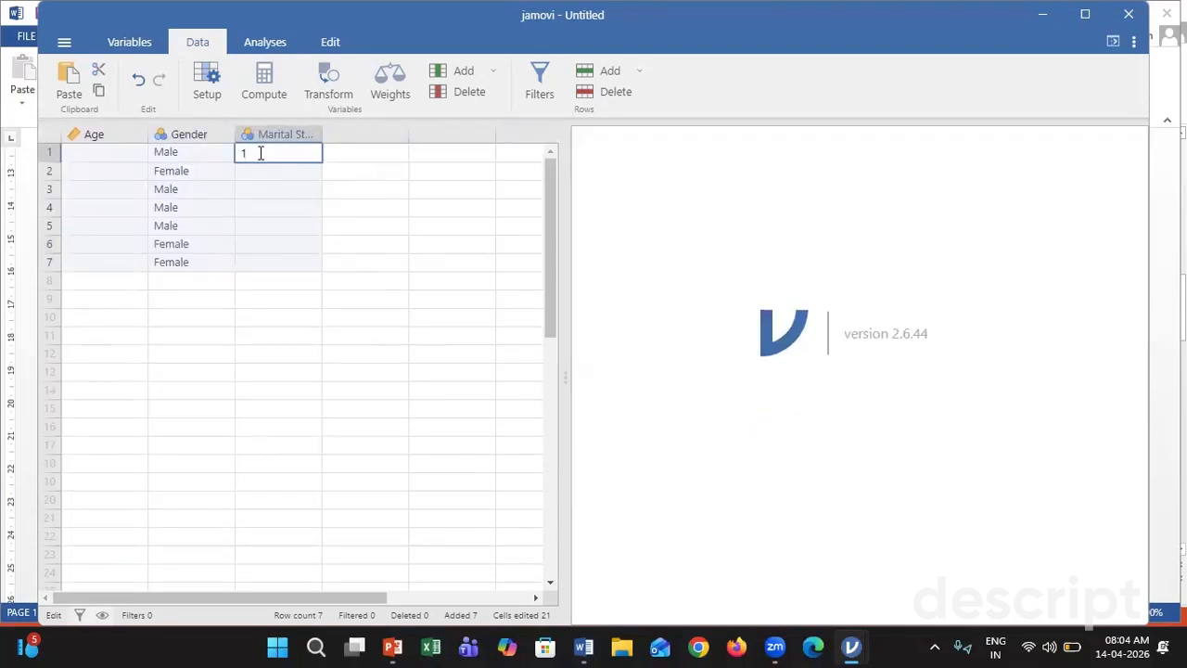
key(Return)
text(2)
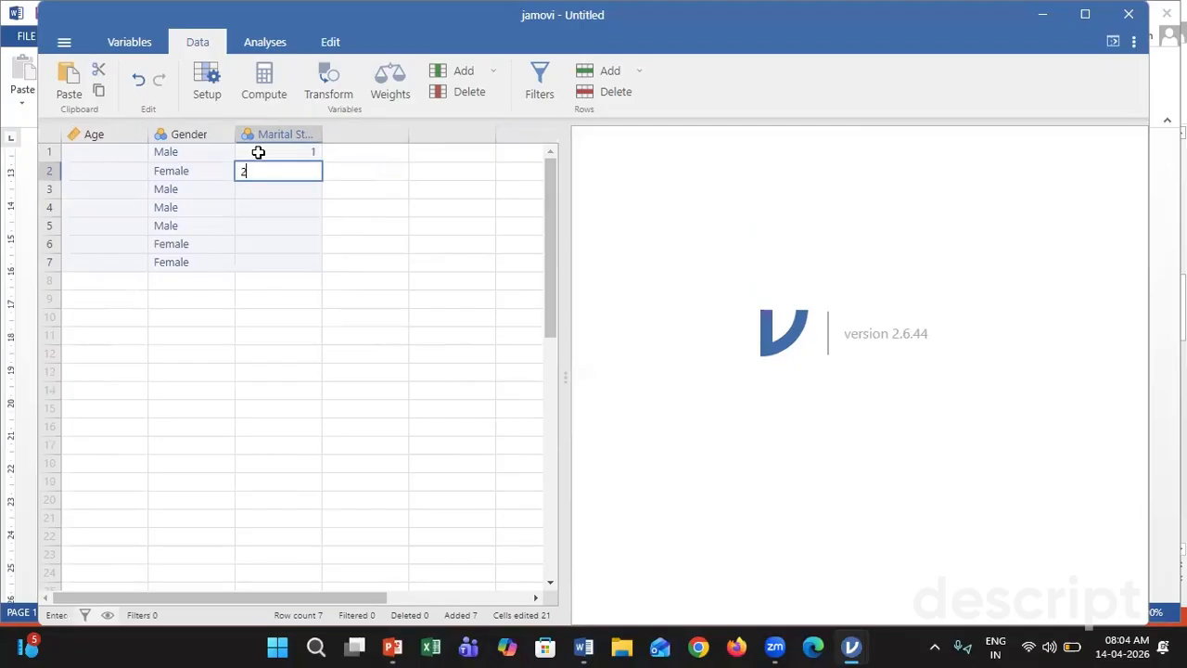
key(Return)
text(3)
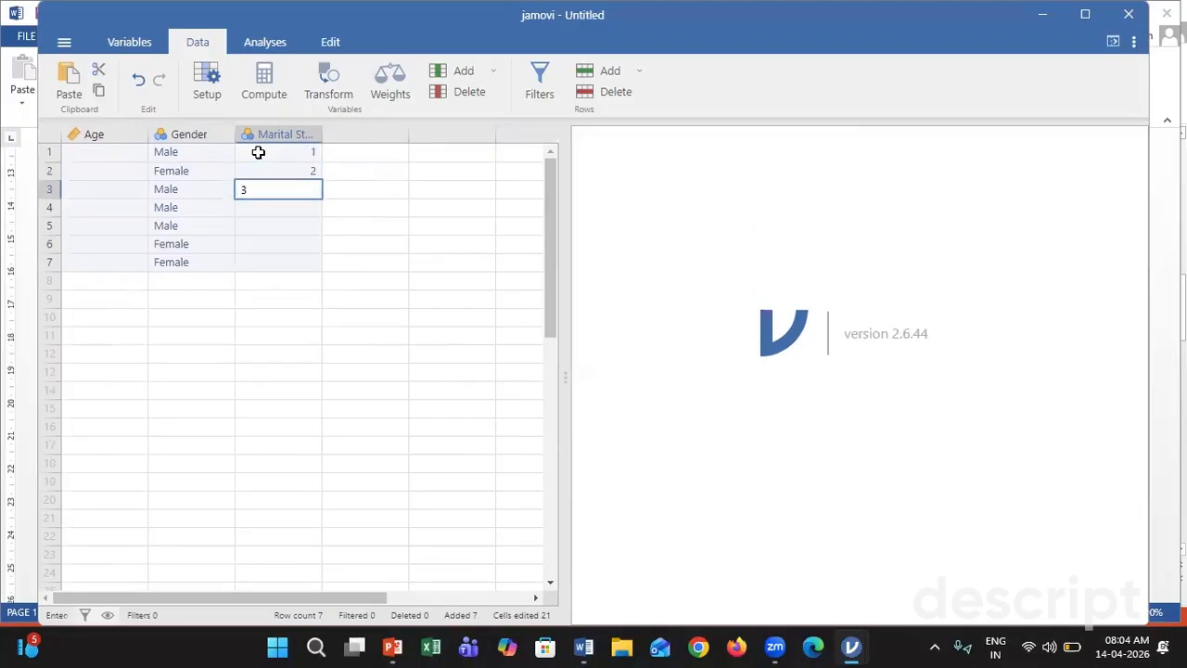
key(Return)
text(4)
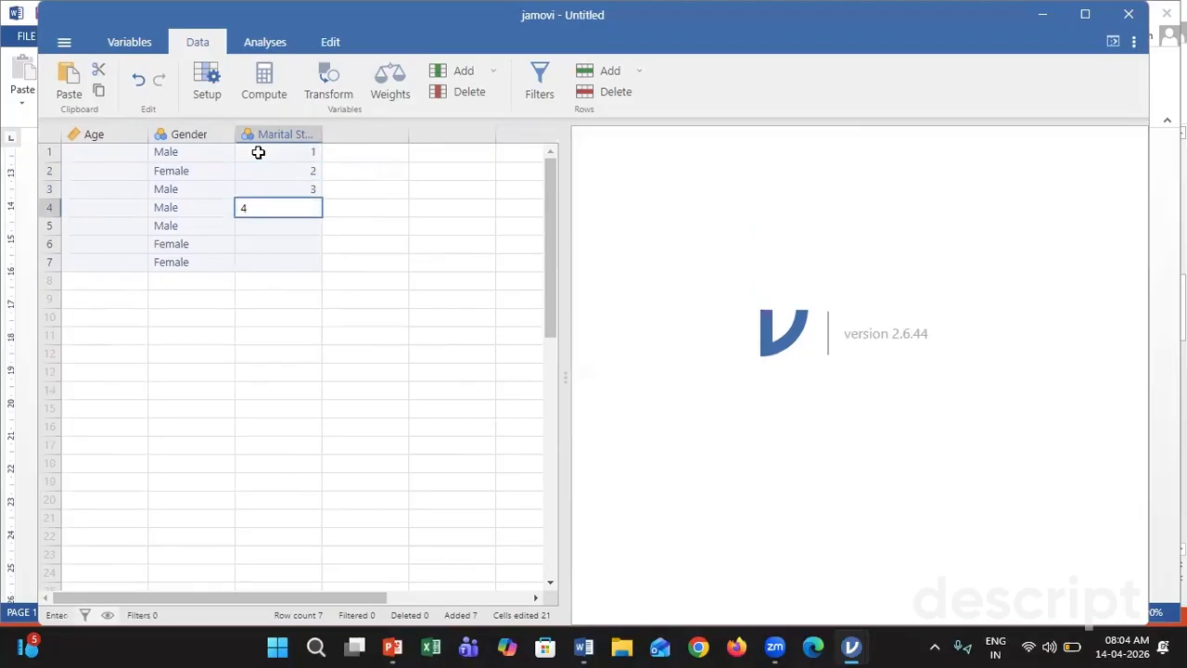
key(Return)
Step: Label Marital Status levels 1 to 4 as Single, Married, Divorced/separated and Widowed
double_click(258, 148)
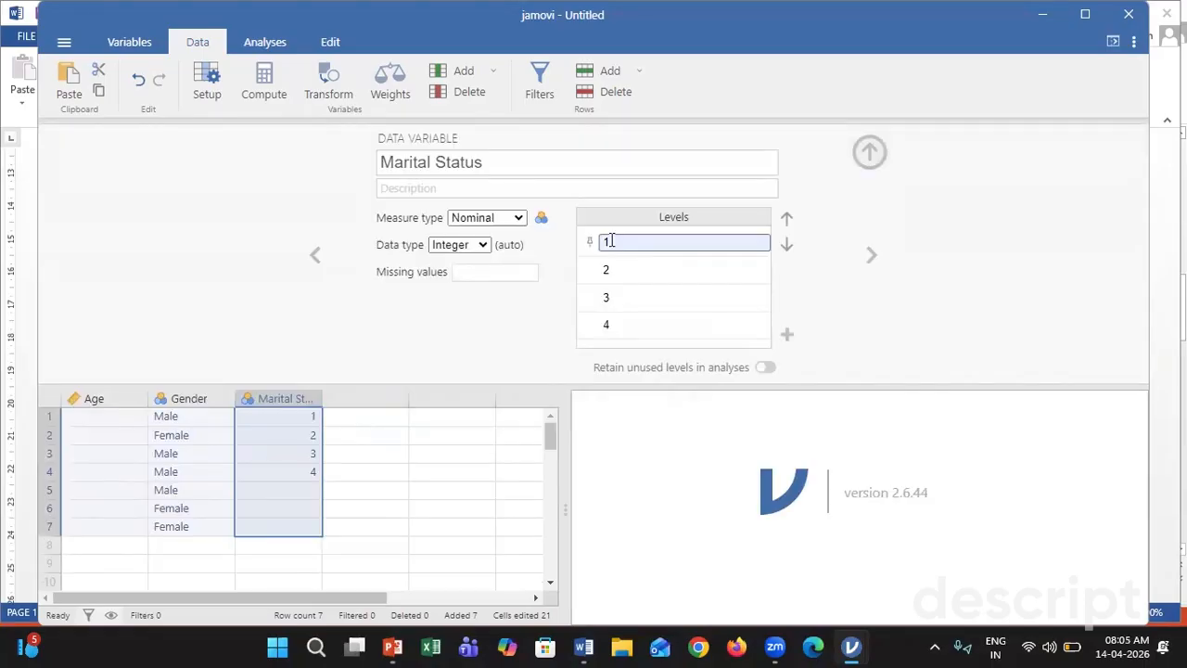
click(610, 242)
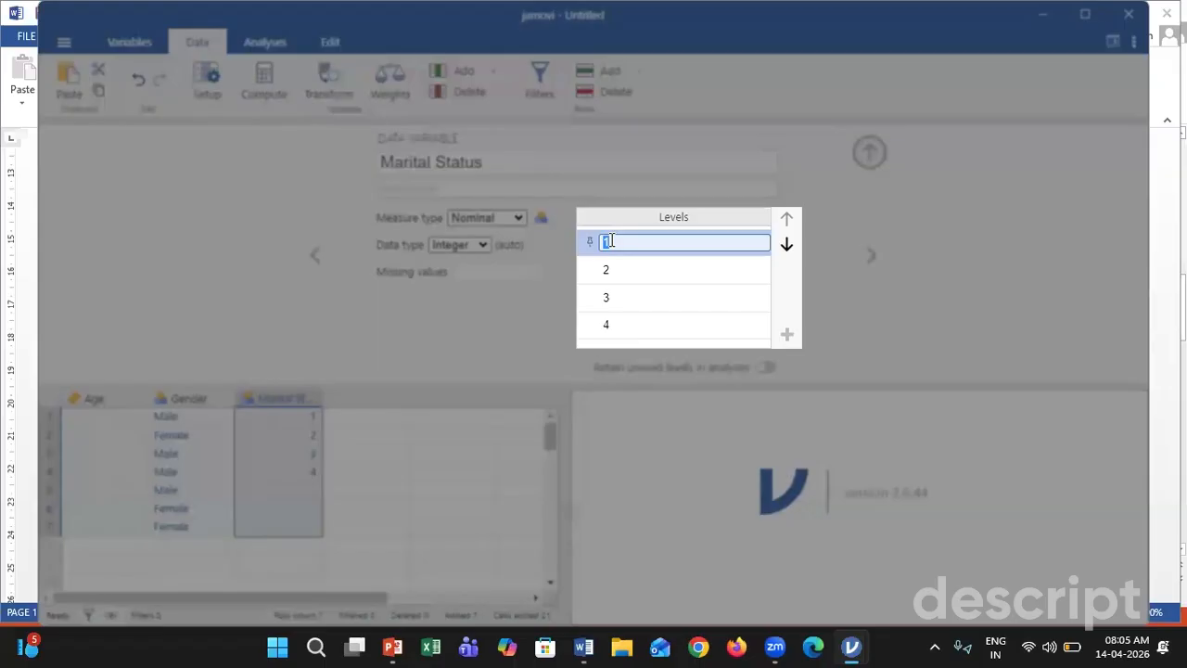
text(Single)
click(609, 276)
text(Married)
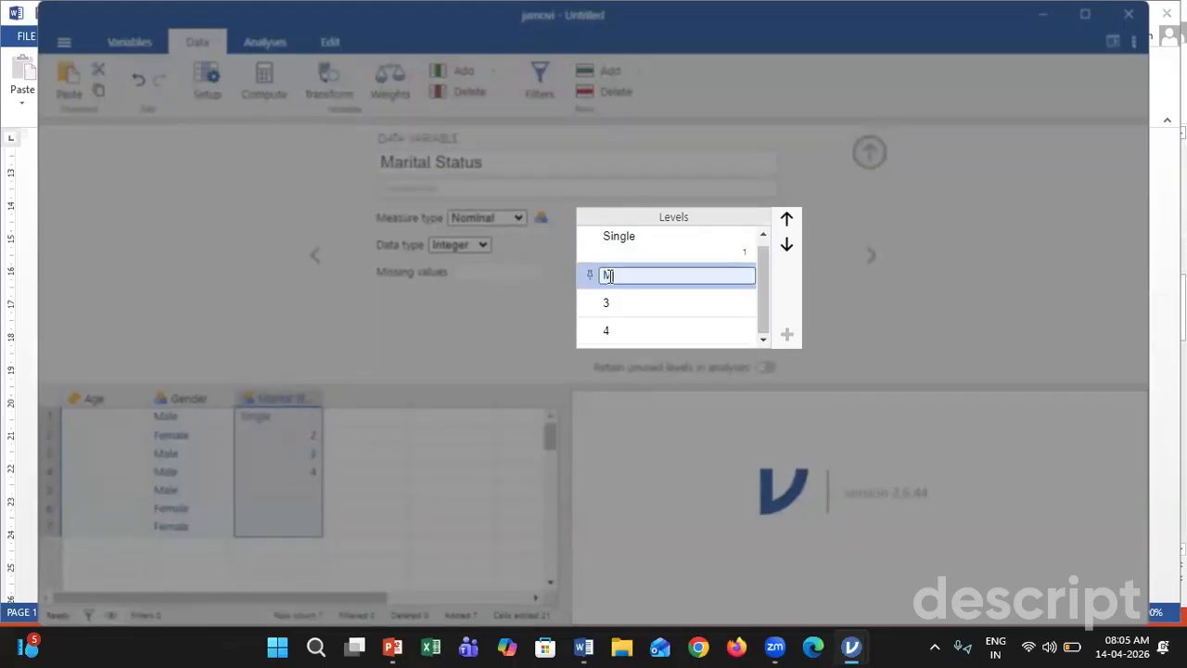
click(605, 304)
text(Divorced/separated)
click(610, 334)
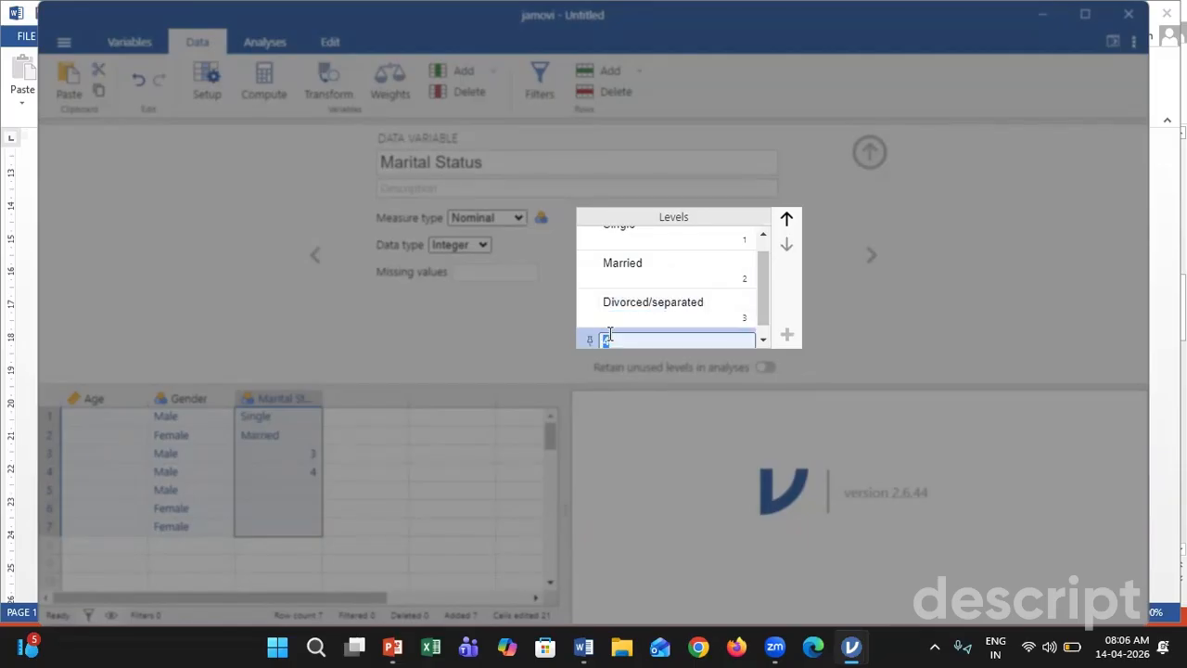
text(Widowed)
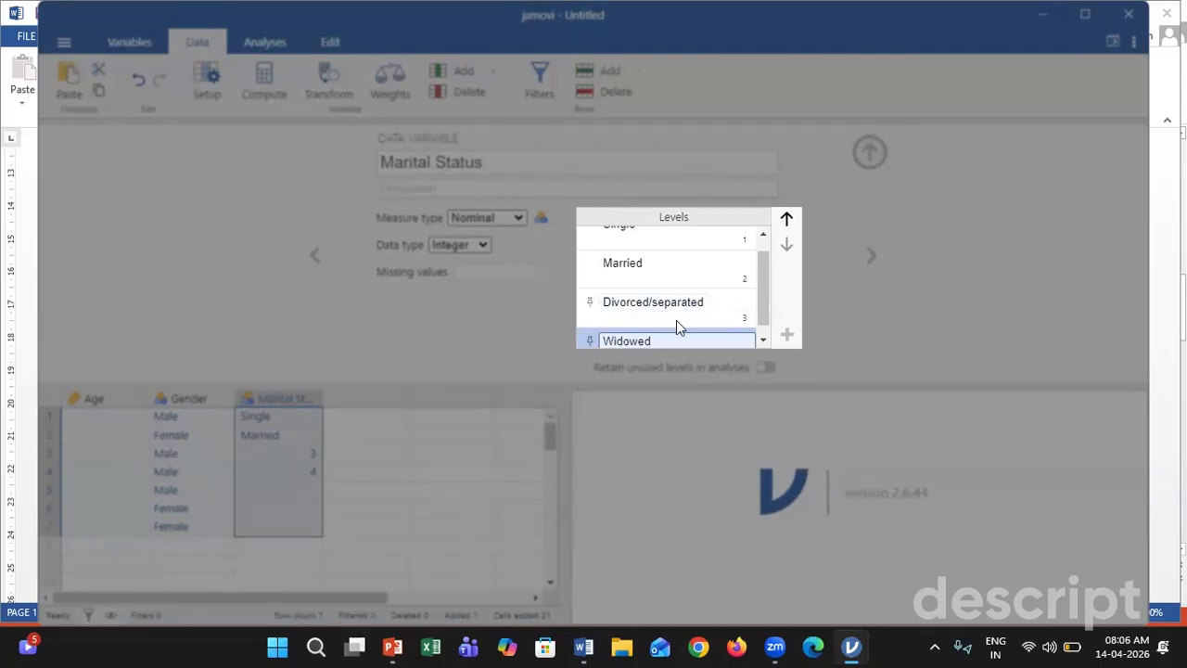
key(Return)
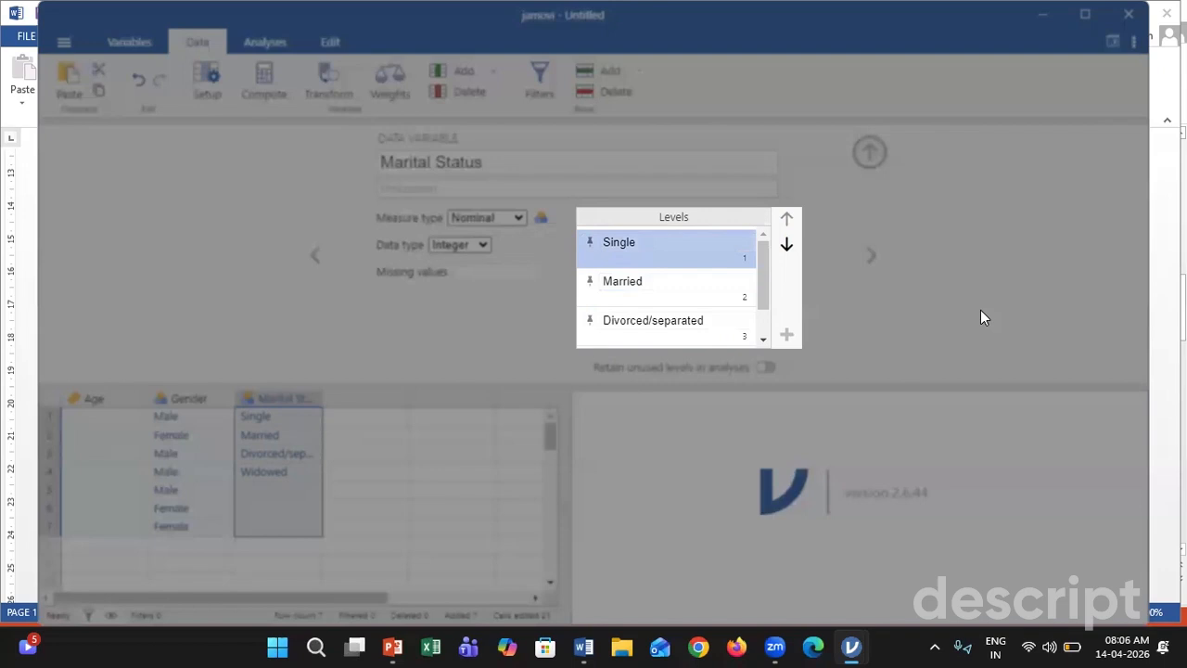
Step: Review the level labels defined for the Qualification and occupation variables through to their last entries
click(980, 310)
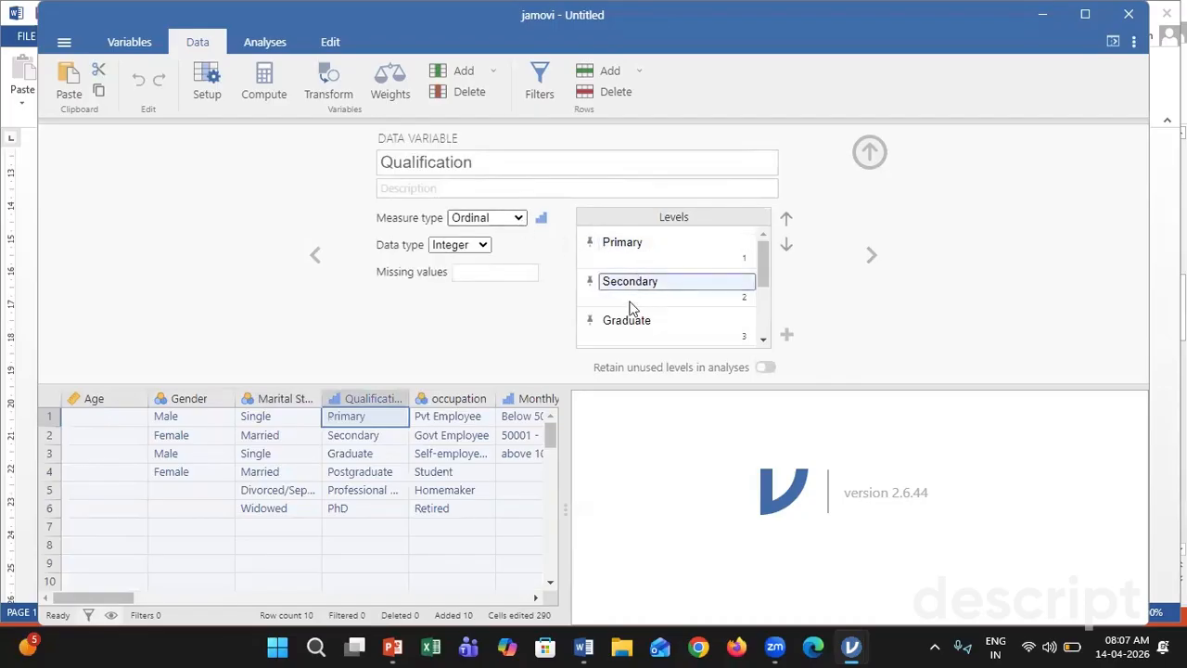
scroll(721, 345, down, 1)
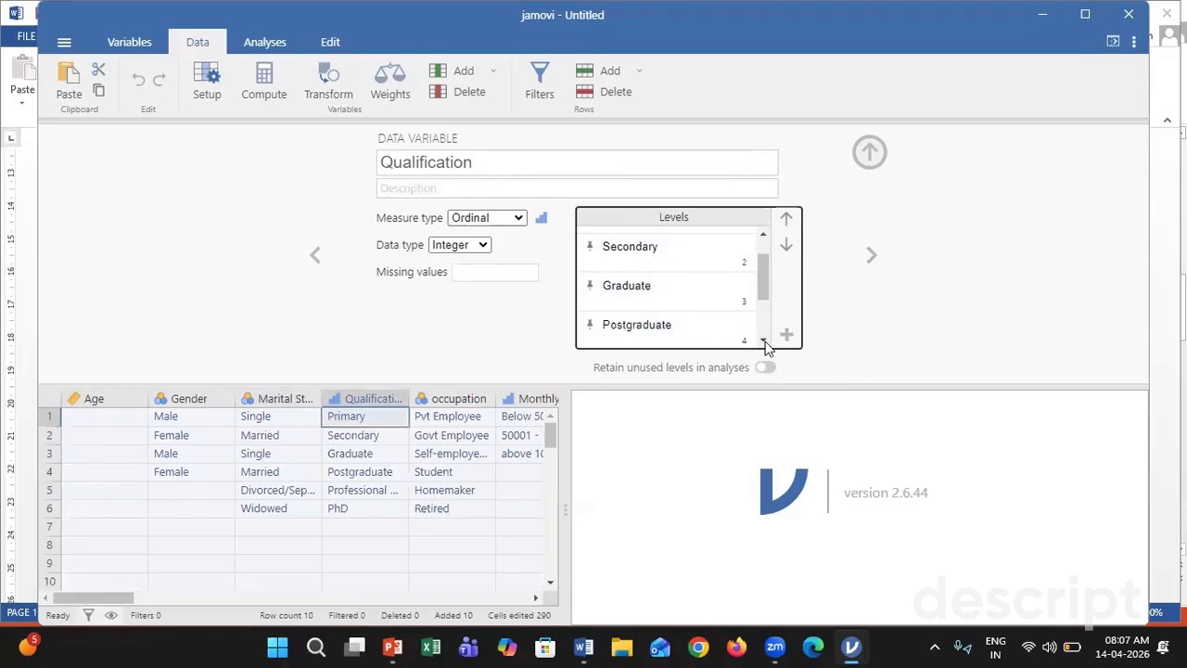
click(763, 340)
click(764, 340)
click(764, 341)
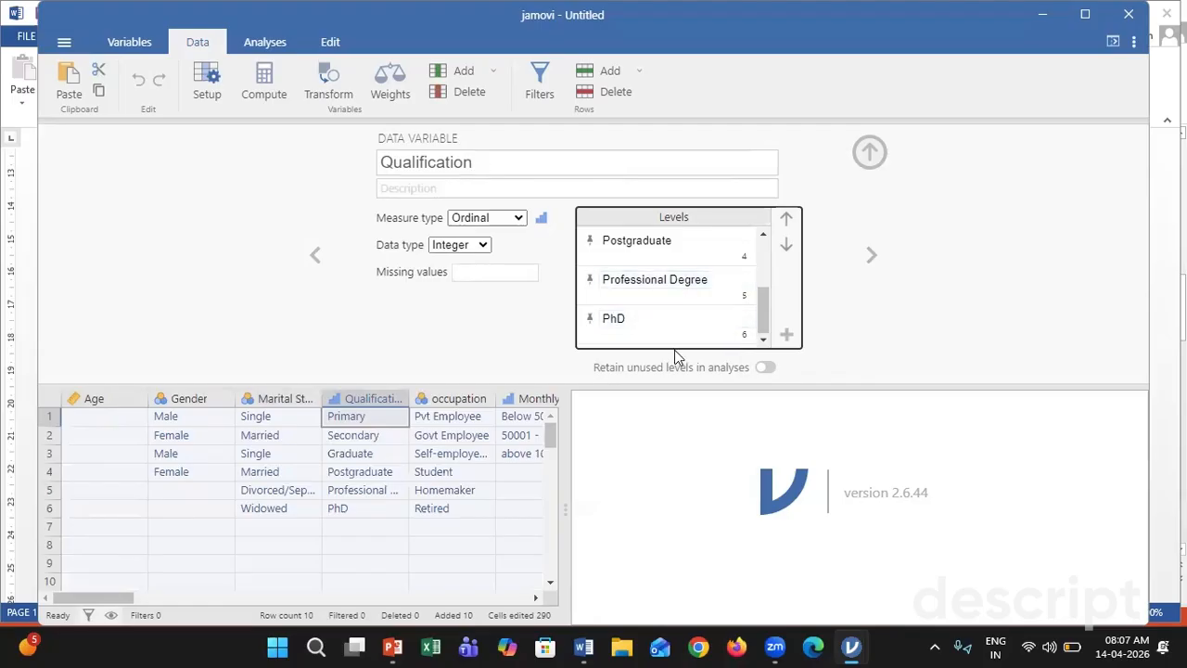
click(872, 255)
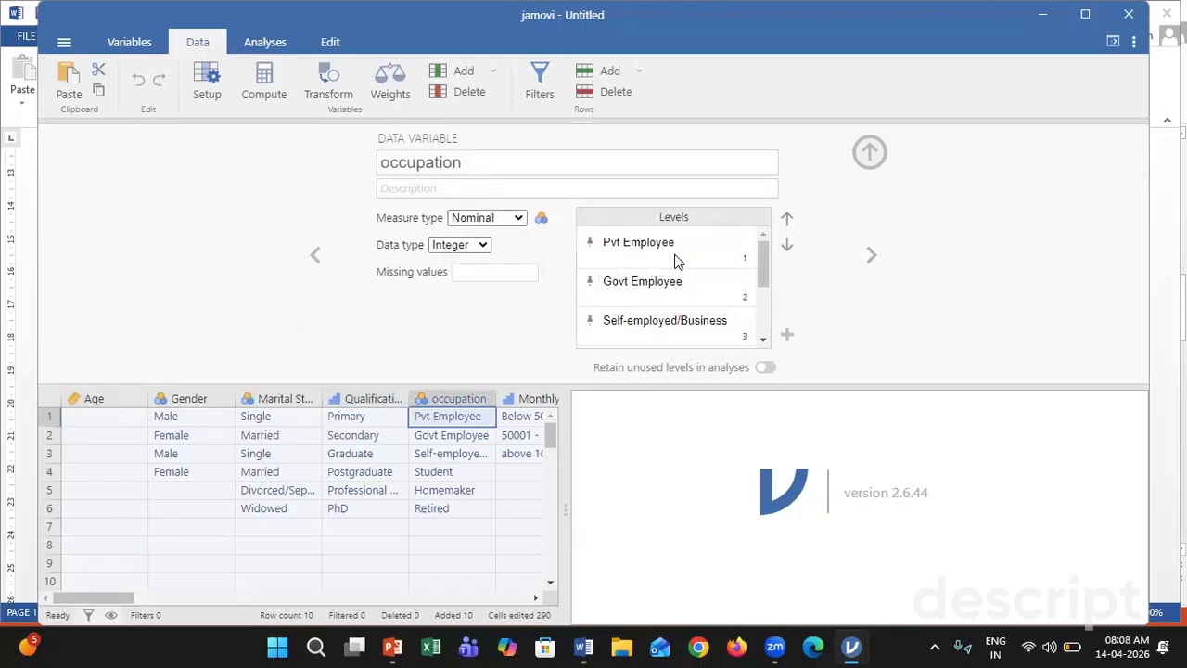
click(710, 289)
click(764, 340)
click(763, 339)
click(763, 339)
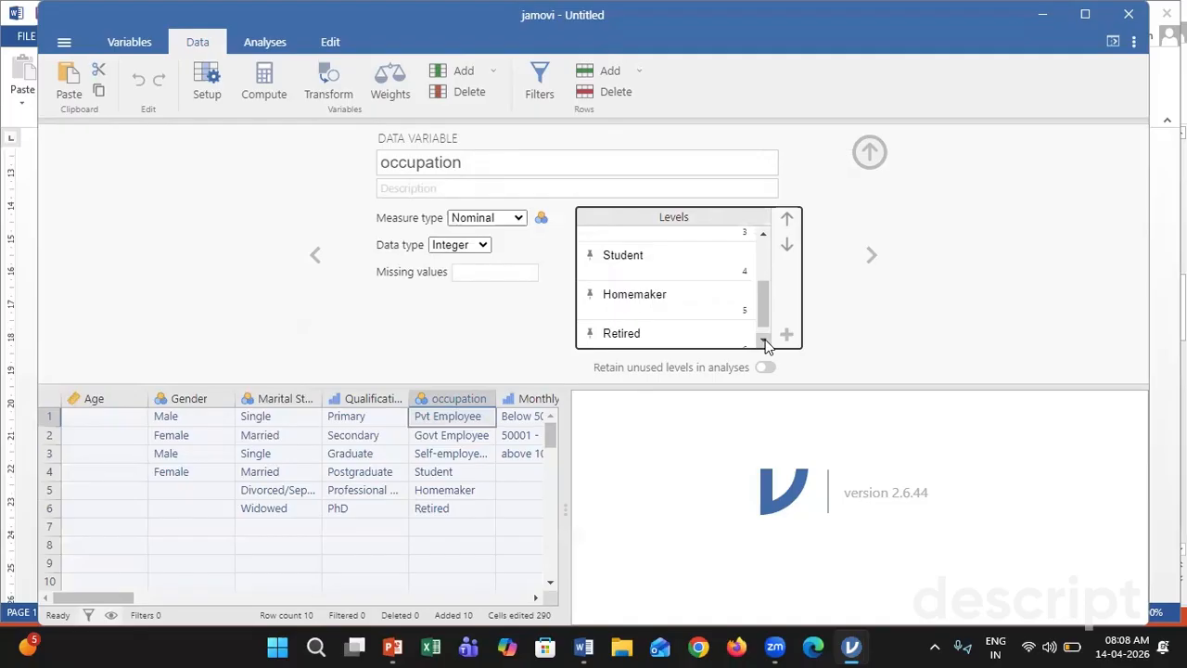
click(763, 341)
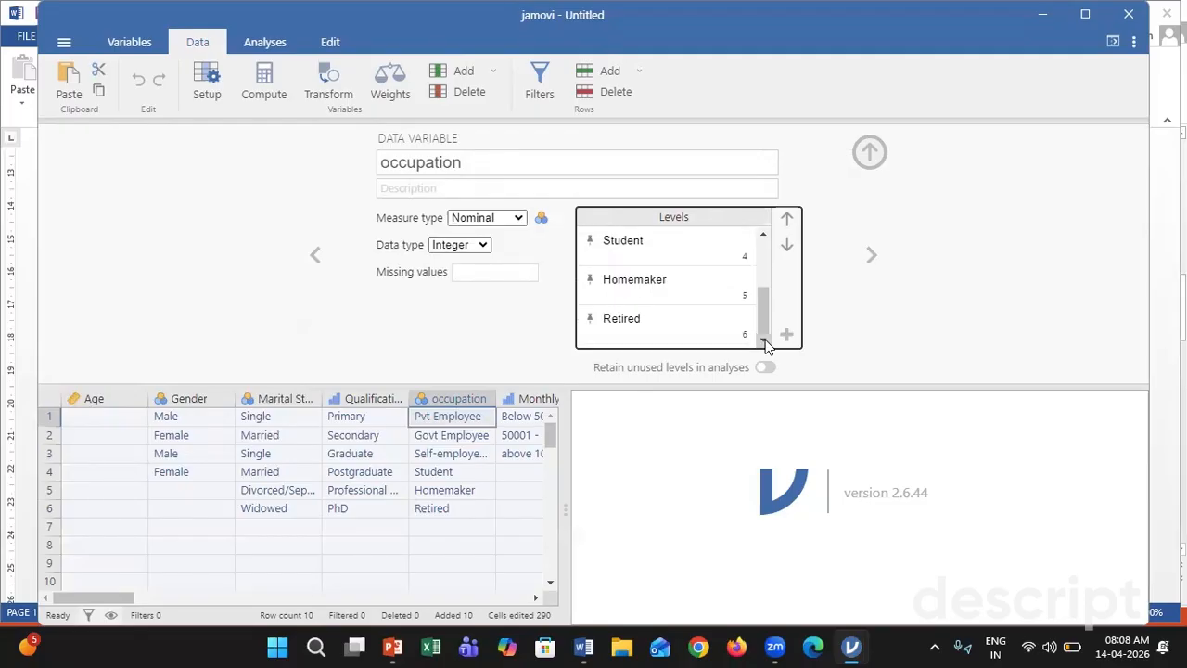
Step: Review the setup of the Monthly Income, Residence Area, Work/Study location and E-item variables, and close the variable editor
click(872, 256)
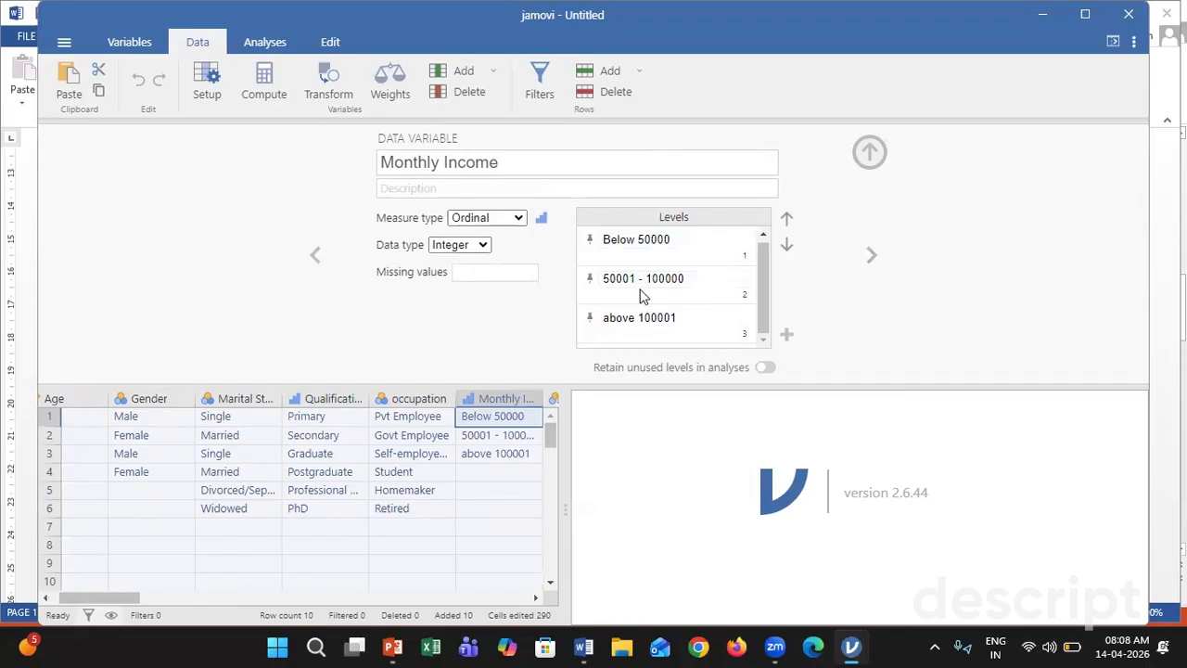
click(639, 321)
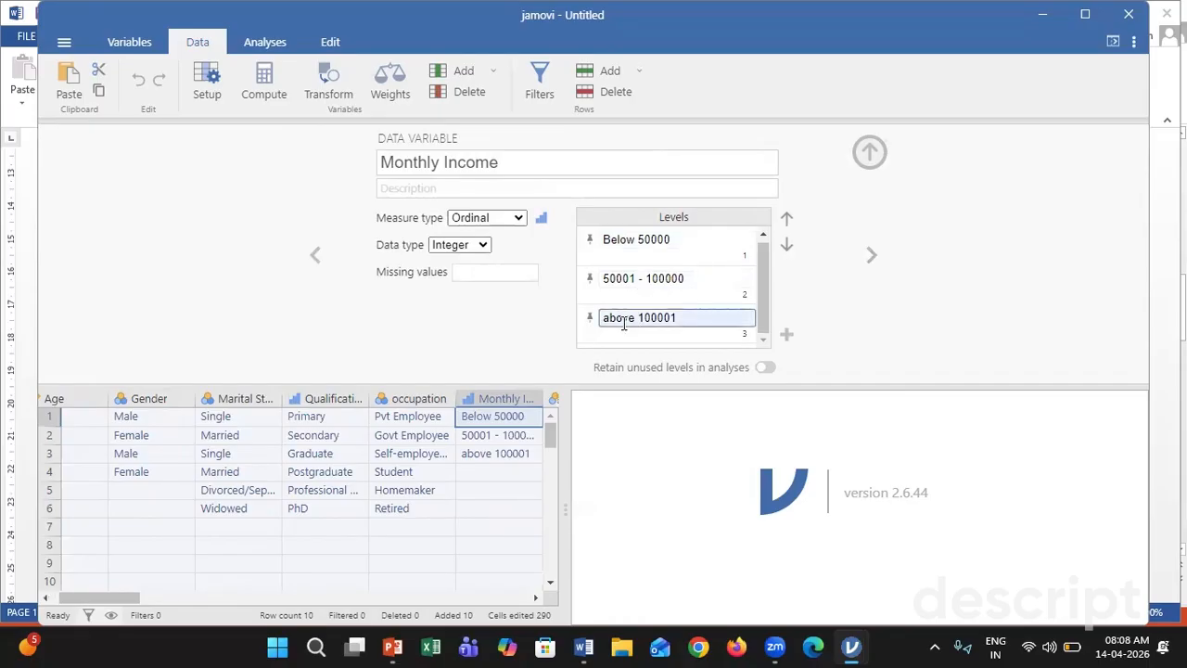
click(871, 256)
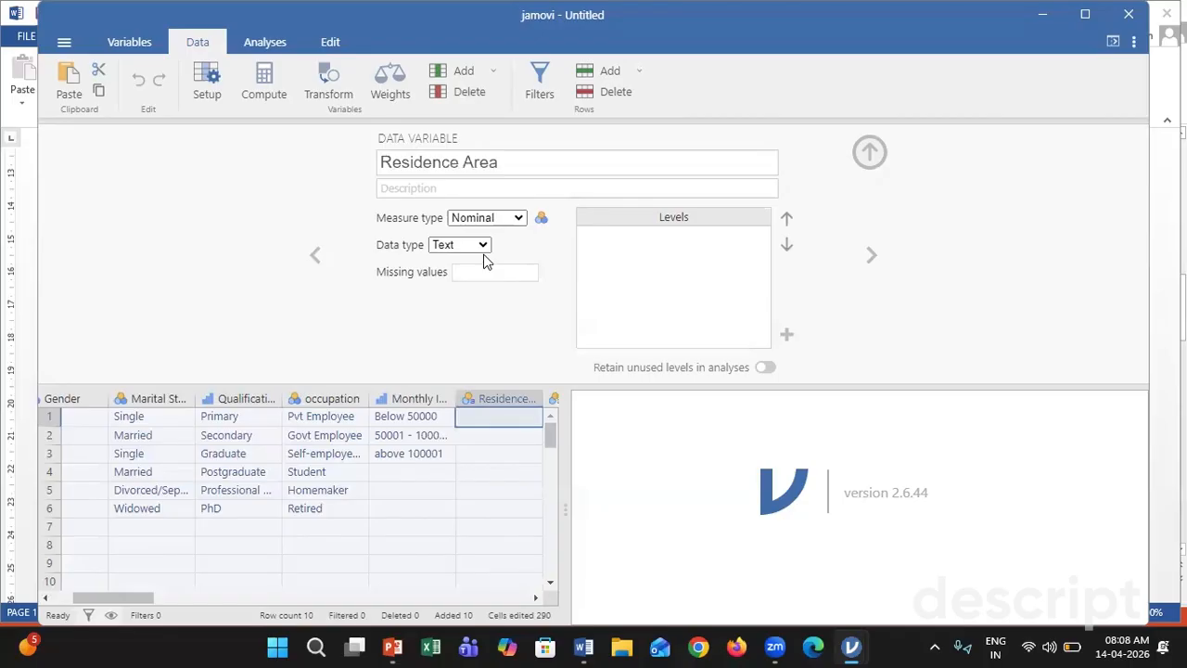
click(872, 256)
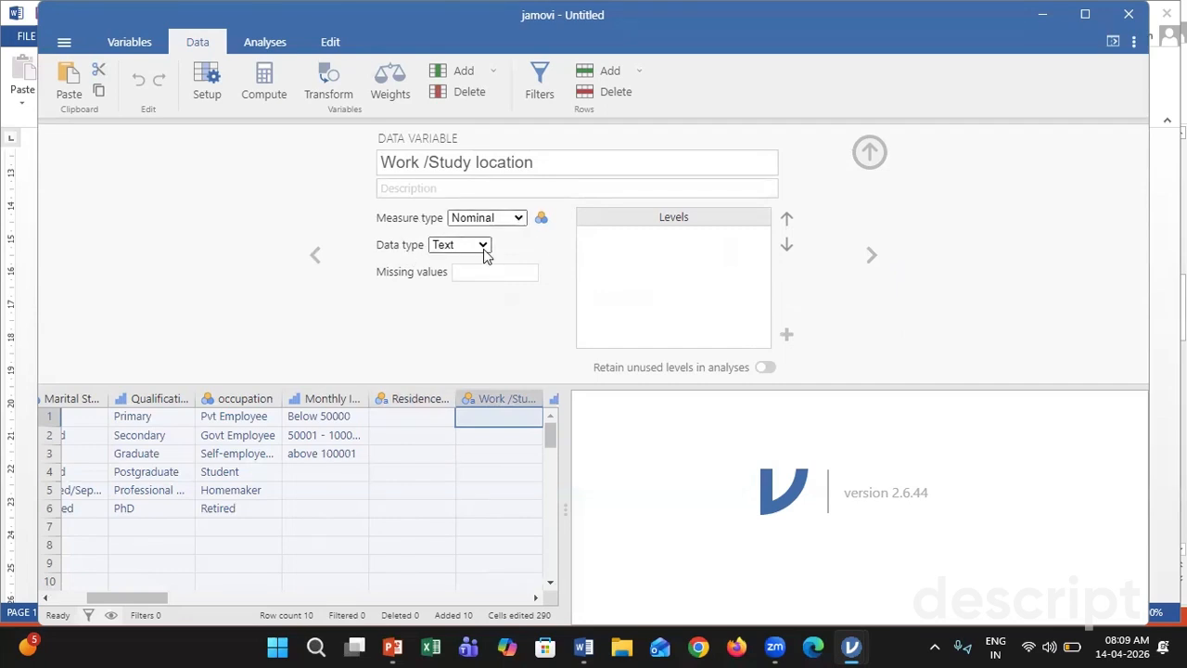
click(873, 257)
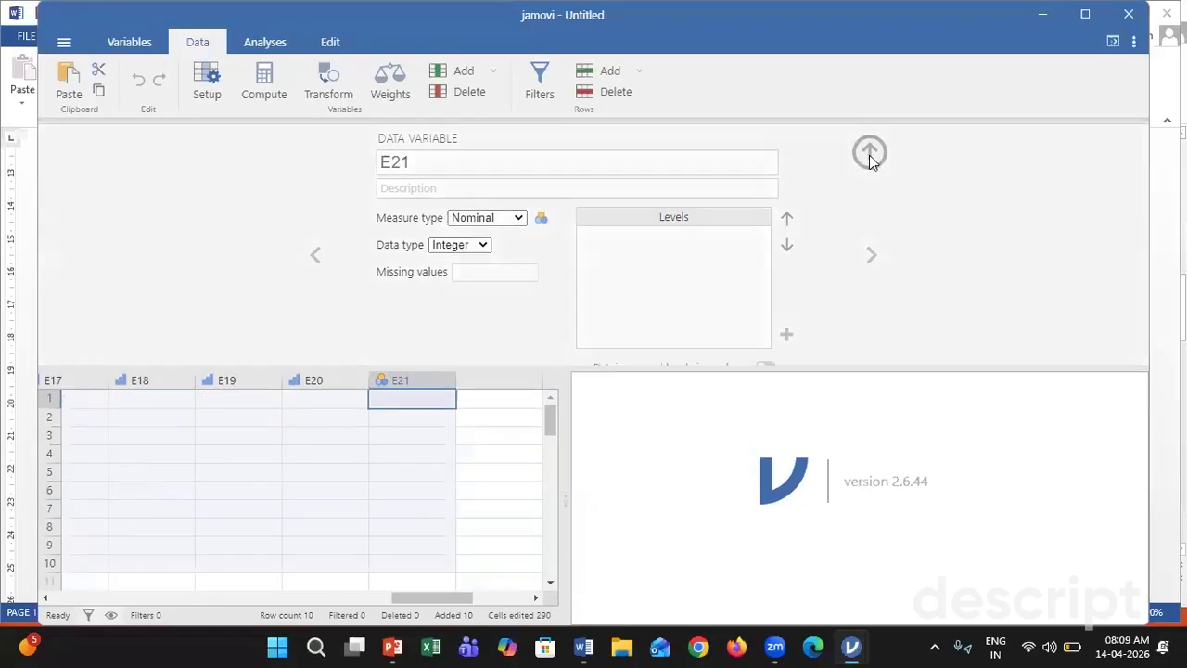
click(869, 155)
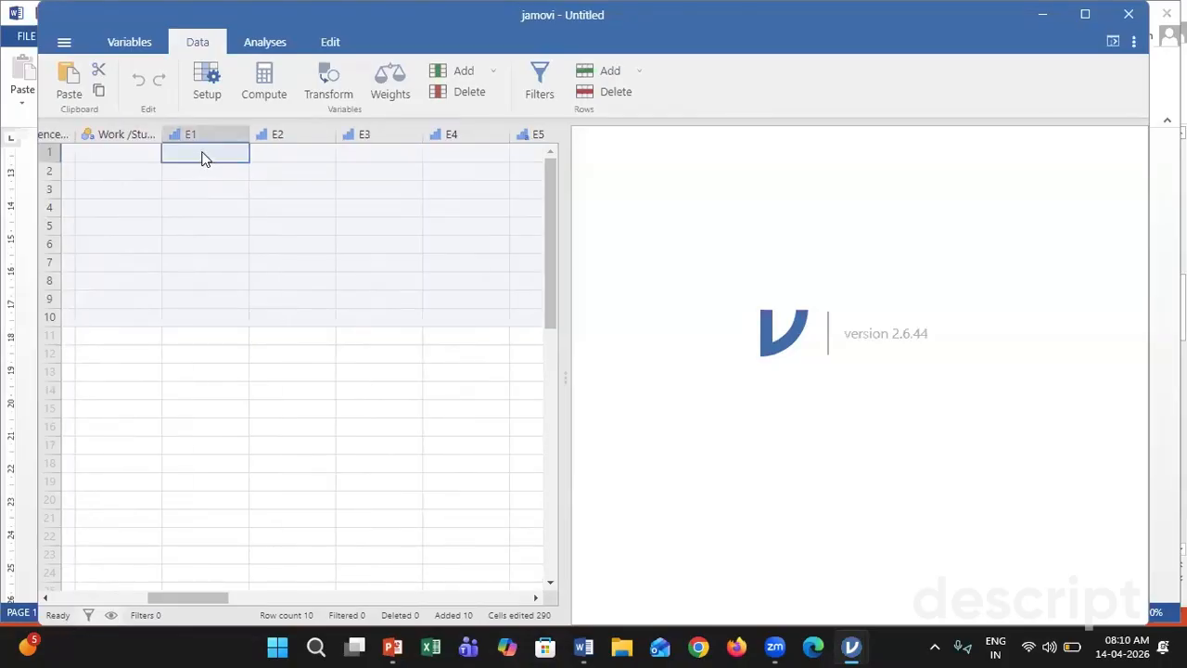
Step: Enter the codes 0, 1, 2 and 3 in the first four rows of the E1 column
text(0)
key(Return)
text(1)
key(Return)
key(Return)
text(3)
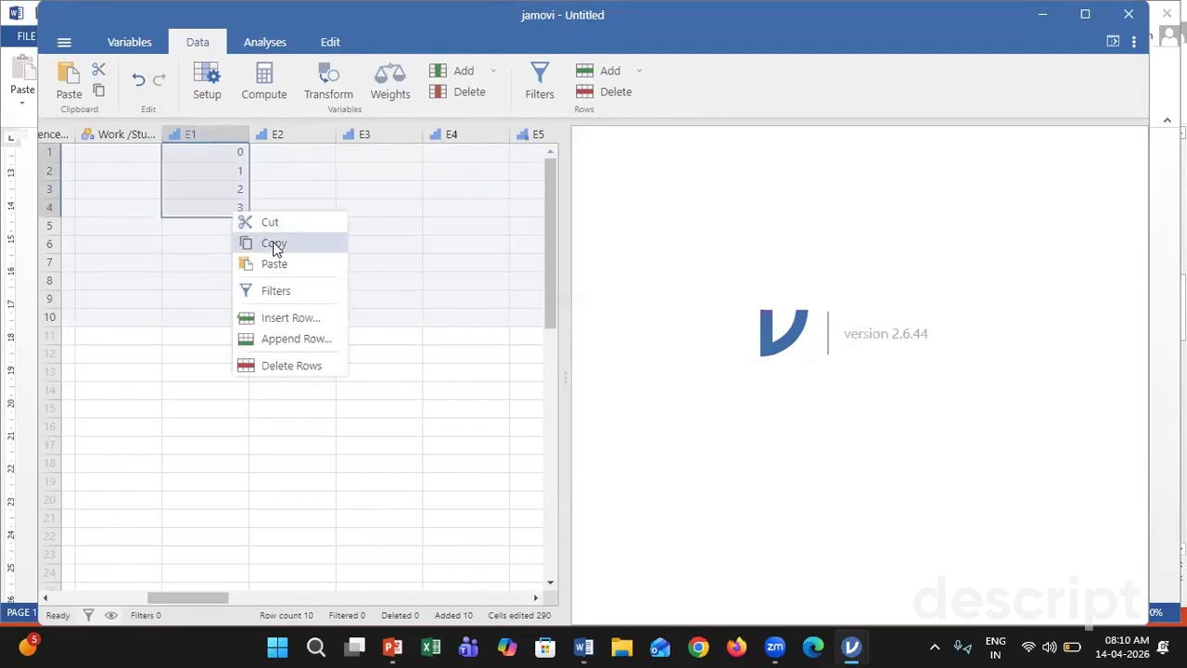
Step: Copy the four codes from E1 into the first four rows of columns E2 to E6
click(275, 244)
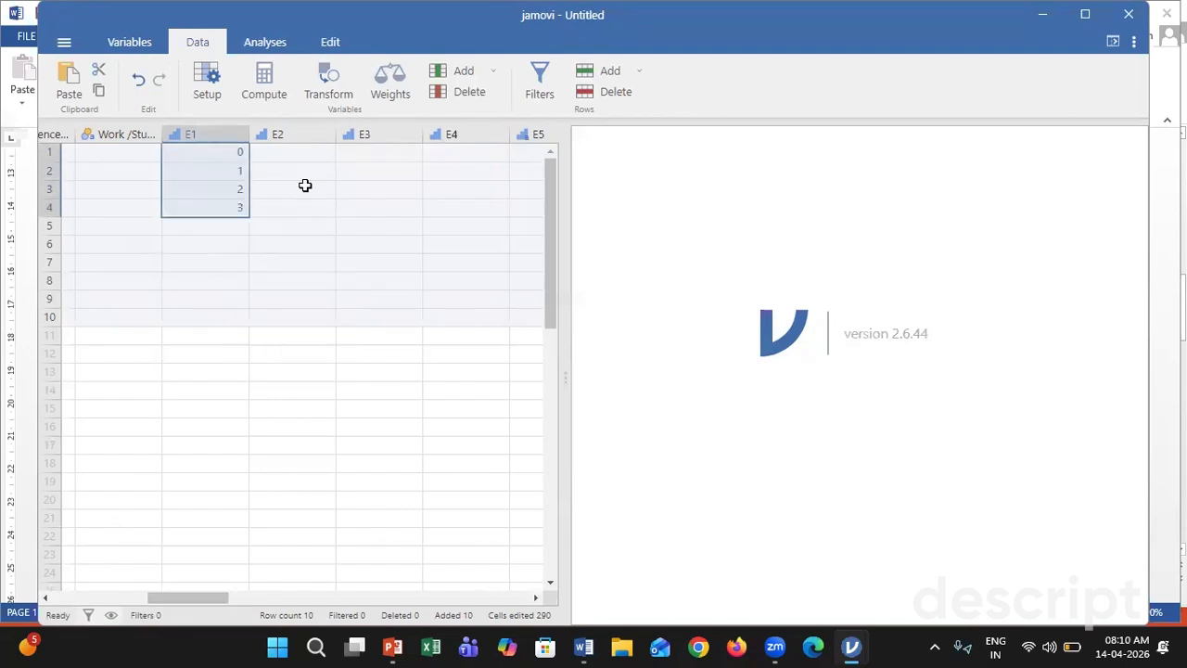
click(310, 149)
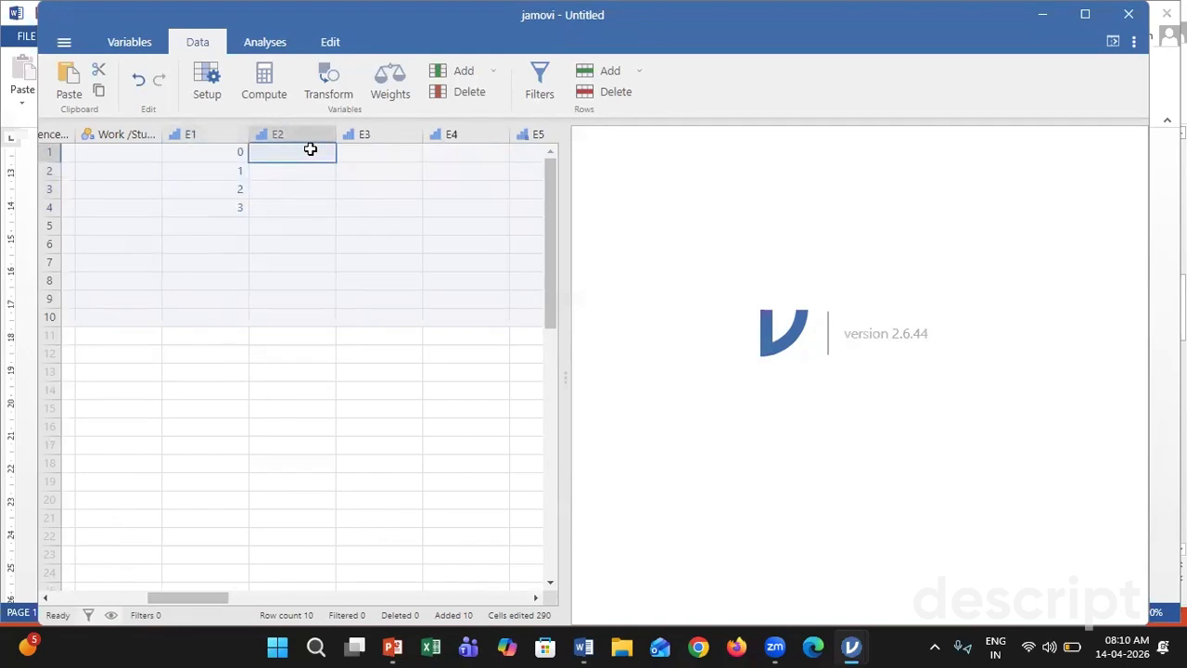
key(ctrl+v)
click(376, 153)
right_click(376, 153)
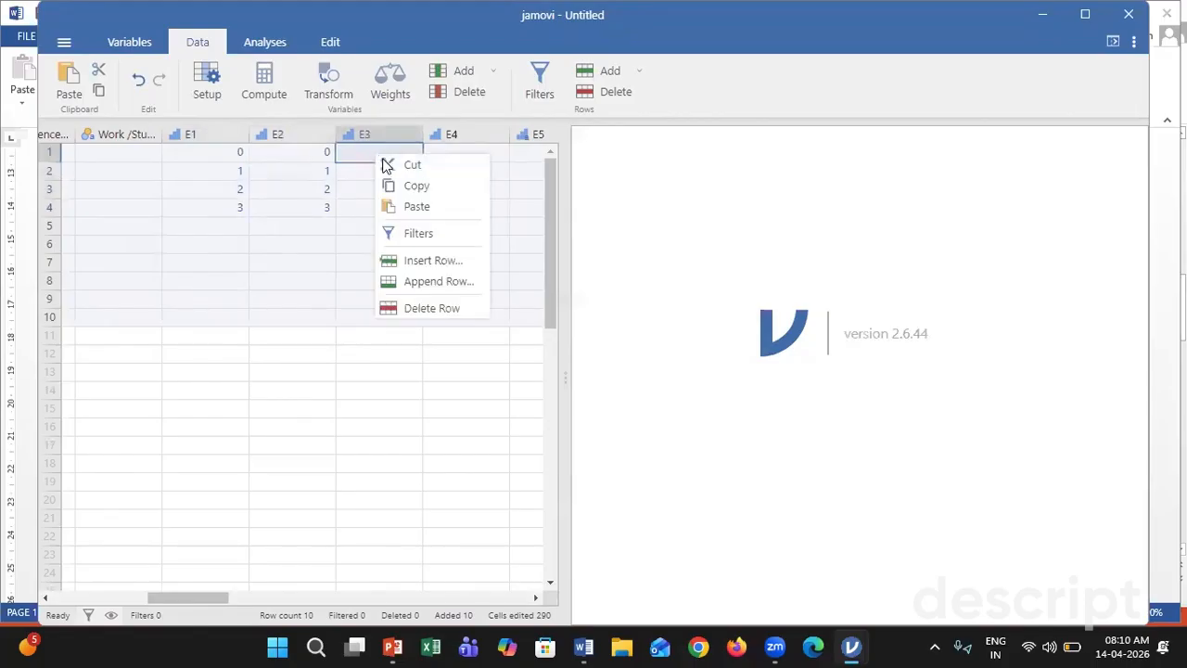
click(414, 207)
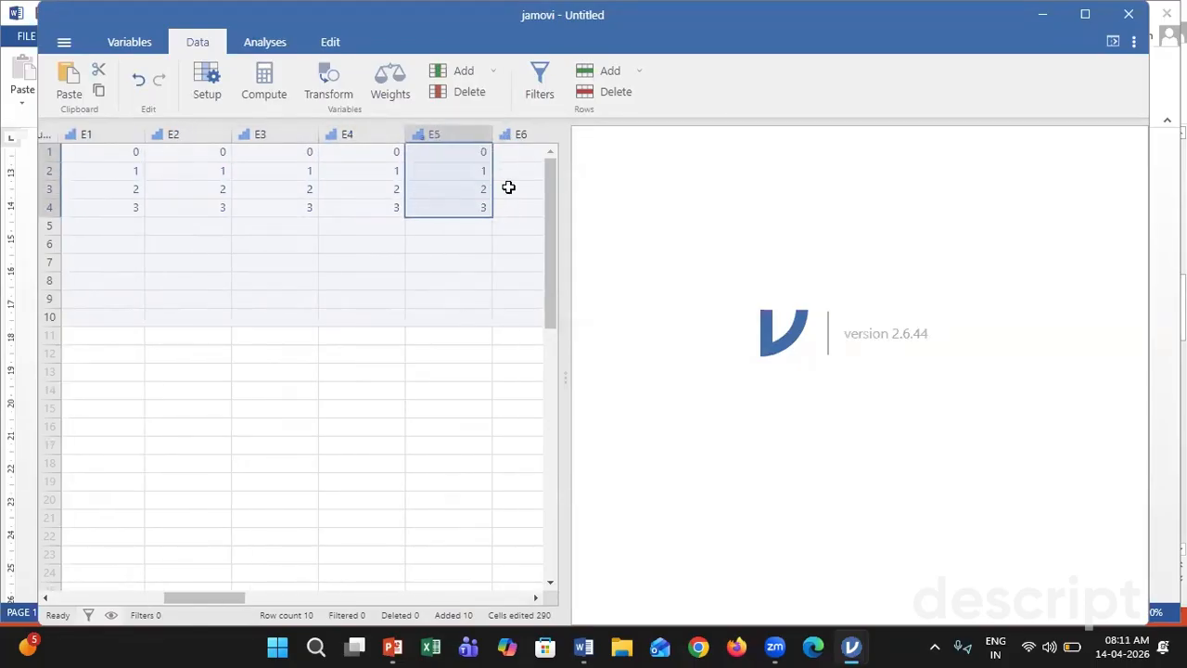
click(514, 153)
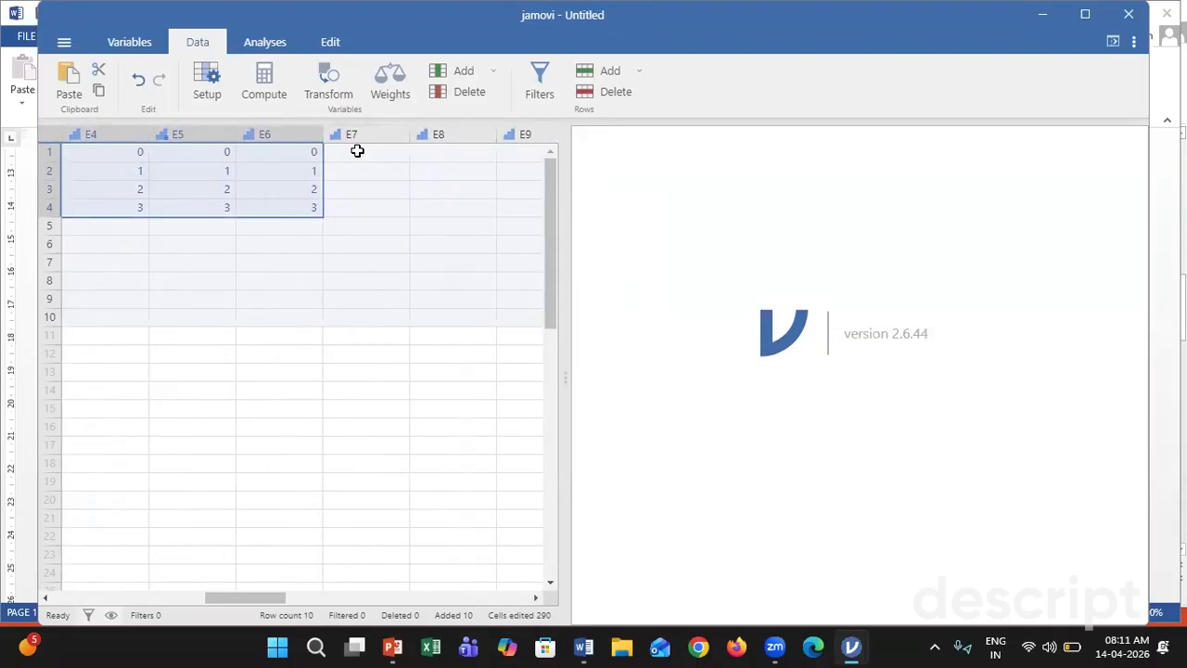
Step: Paste copied blocks of the codes 0 to 3 into rows 1 to 4 of columns E7 to E21, five columns at a time
click(356, 151)
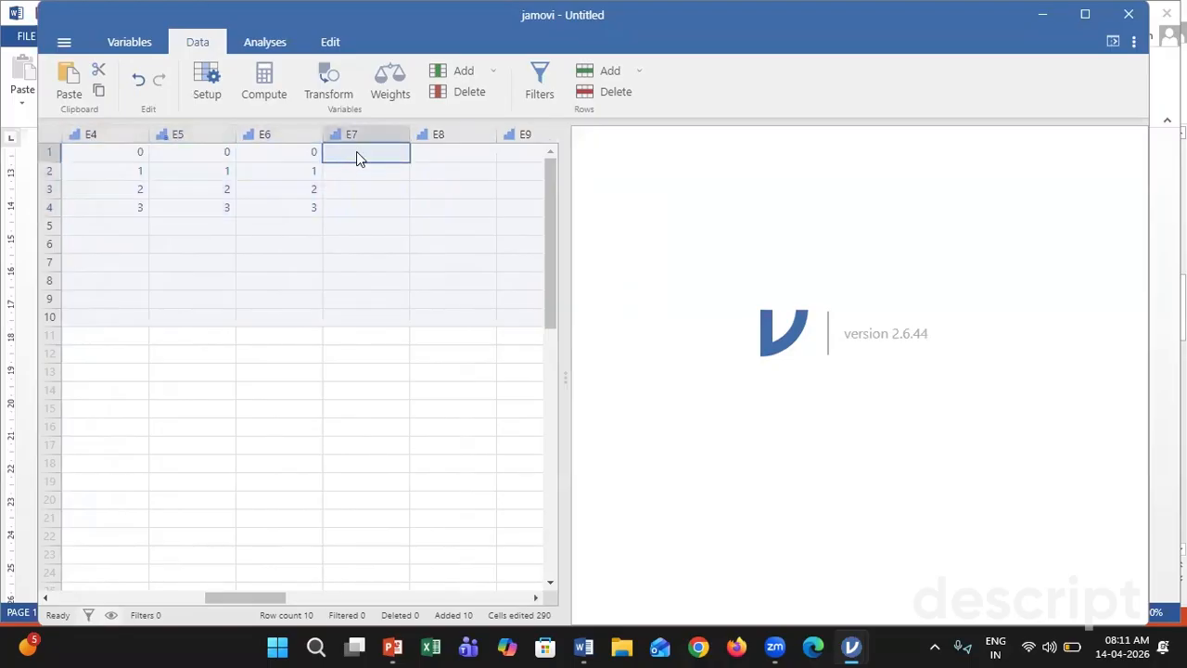
key(ctrl+v)
click(536, 598)
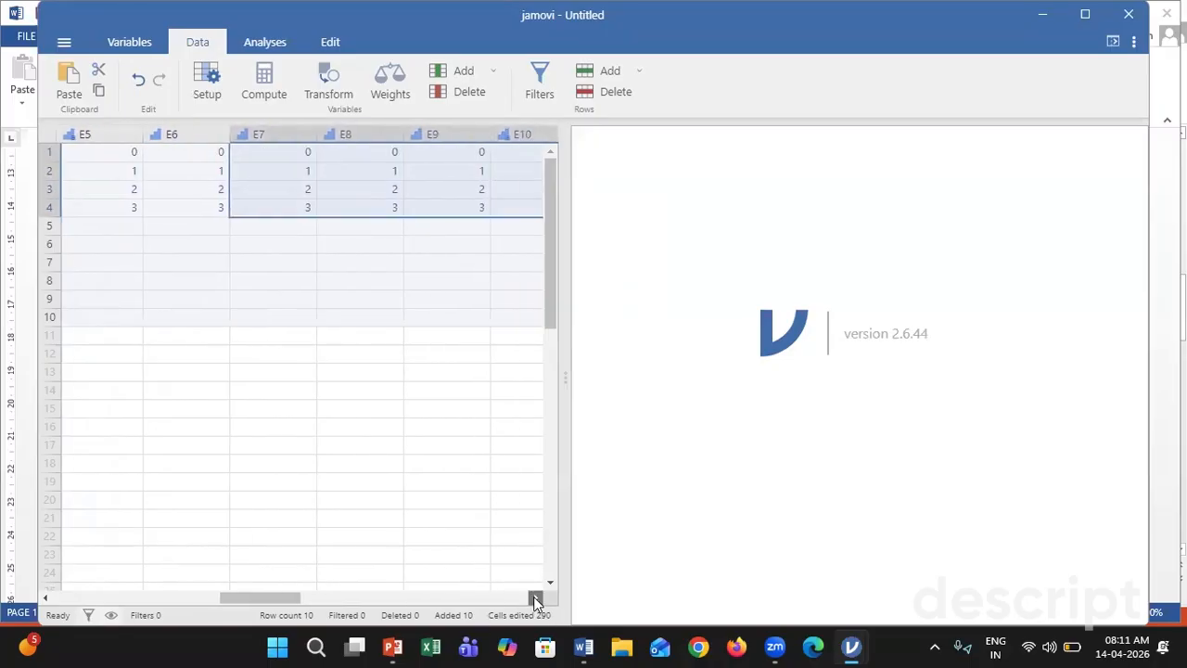
click(535, 597)
click(535, 597)
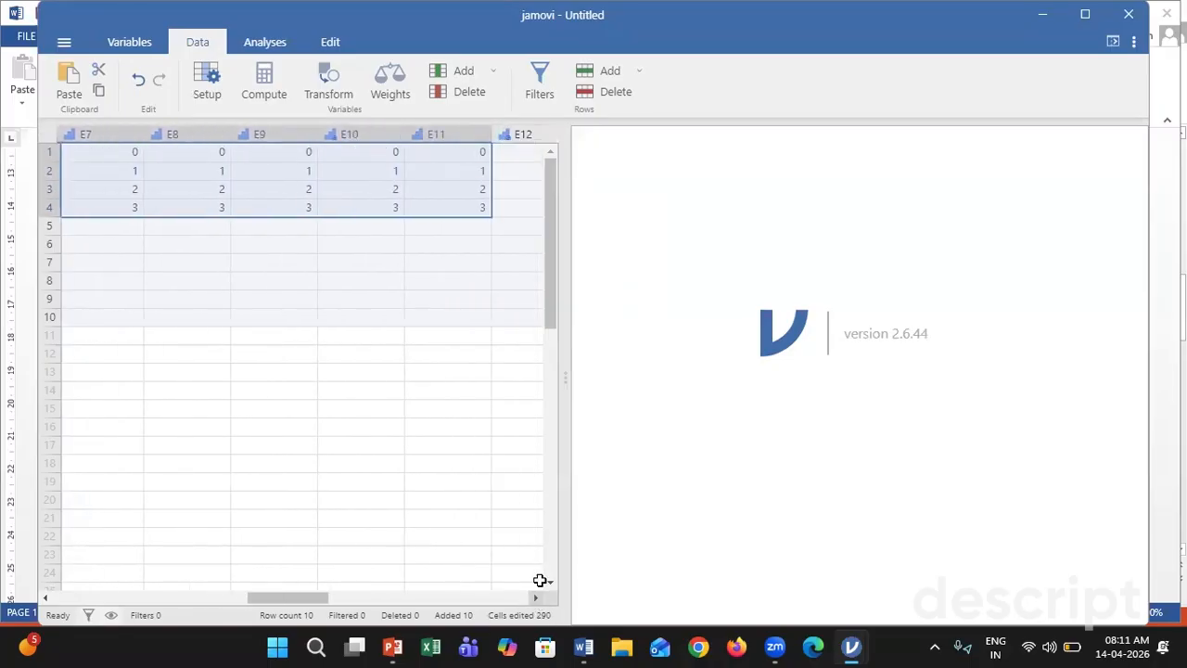
click(516, 152)
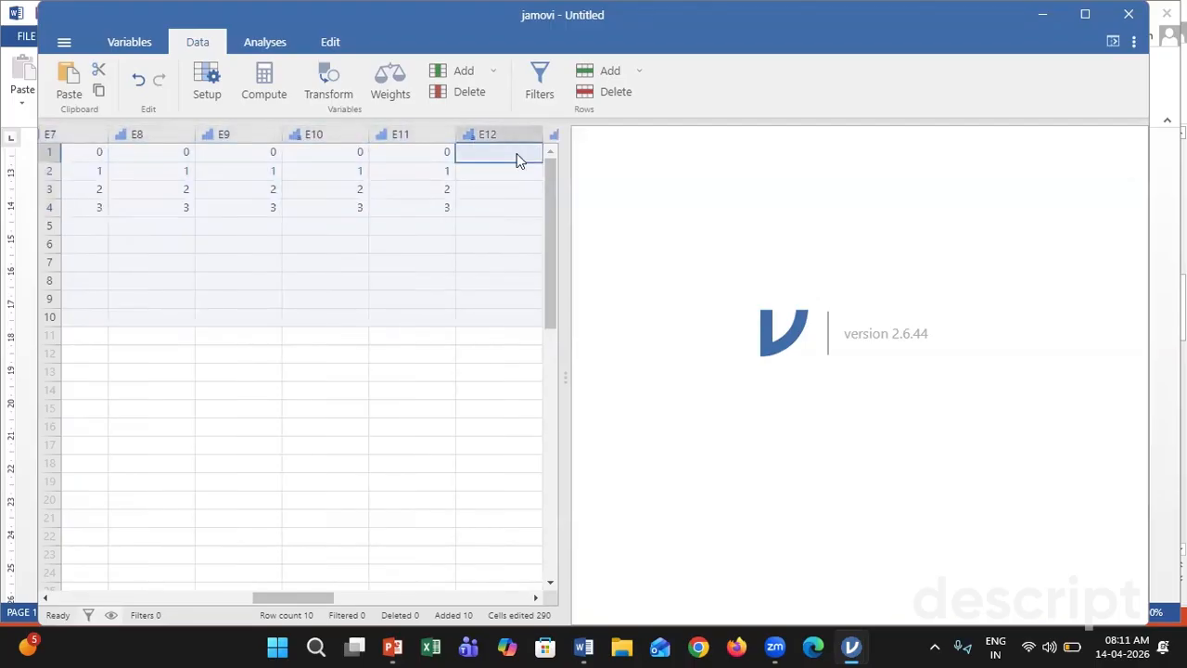
right_click(517, 153)
click(557, 207)
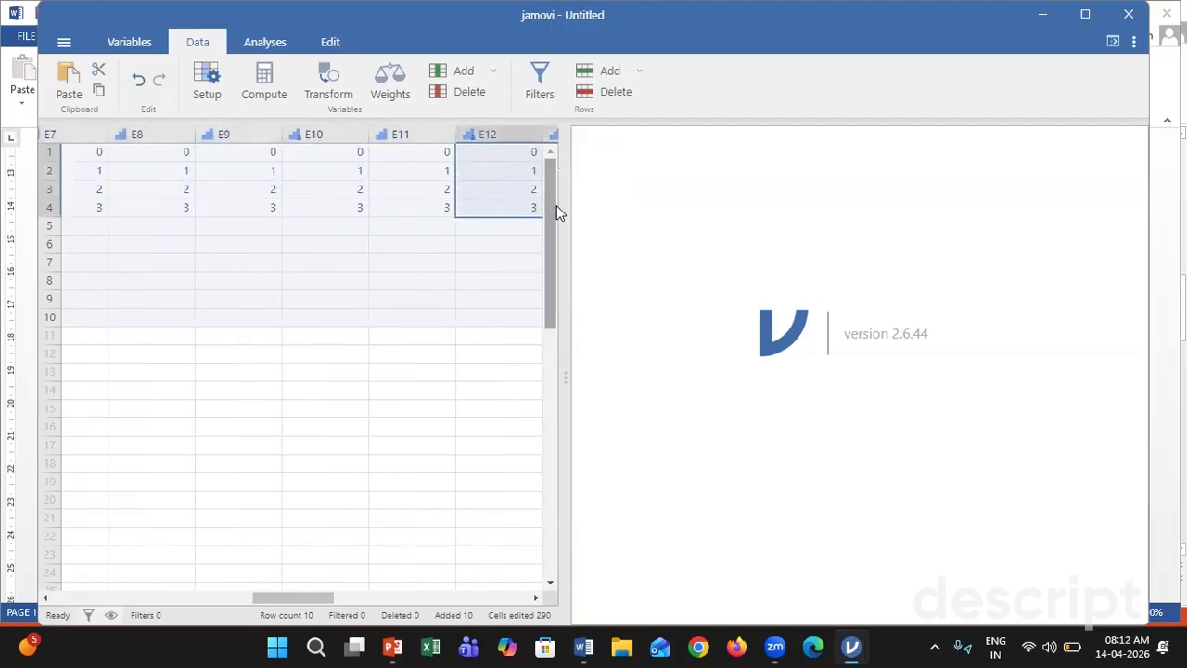
click(535, 598)
click(535, 598)
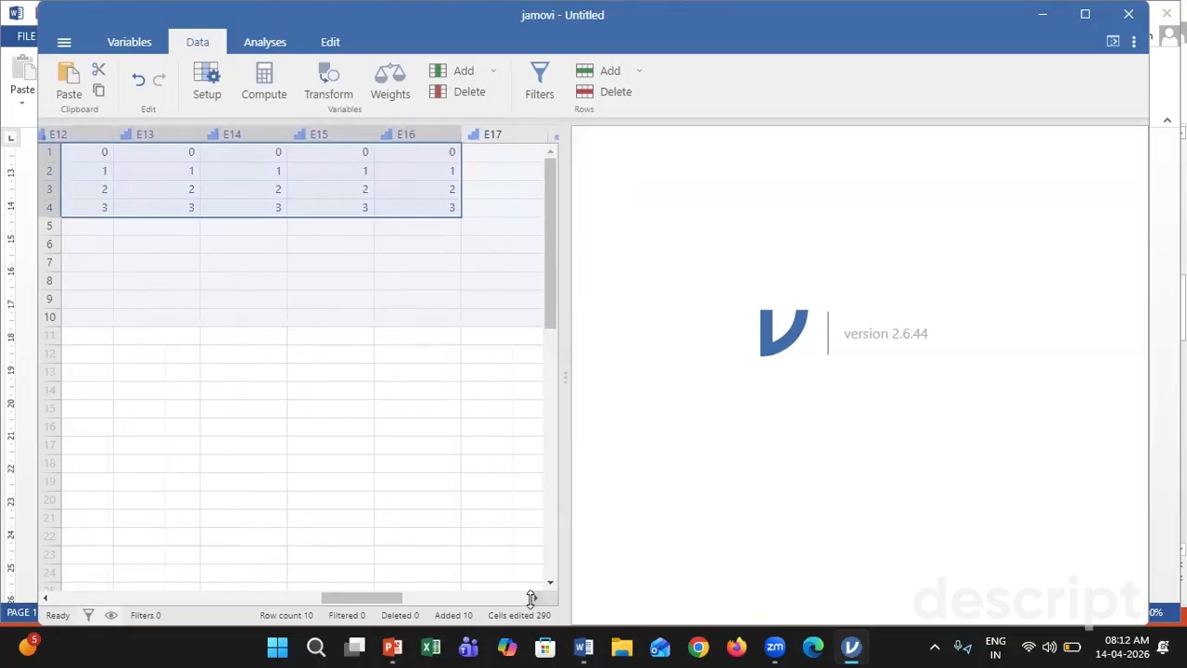
right_click(509, 155)
click(538, 209)
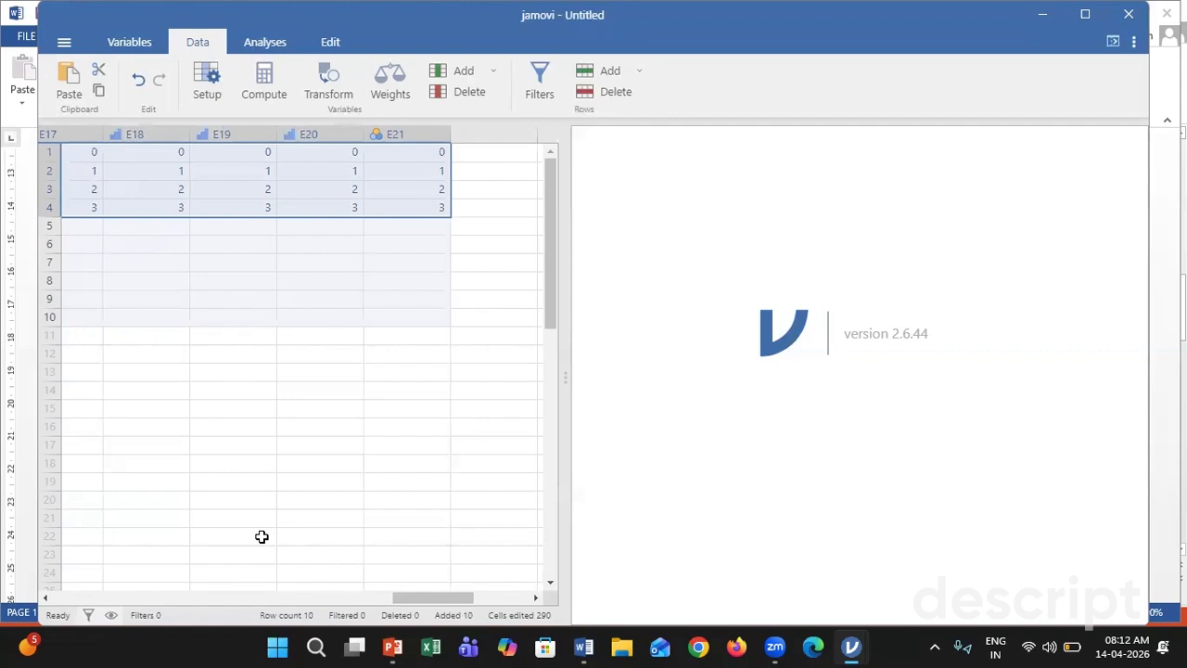
Step: Set up variables E1 to E21 together with measure type Ordinal and data type Integer
drag(445, 598, 536, 584)
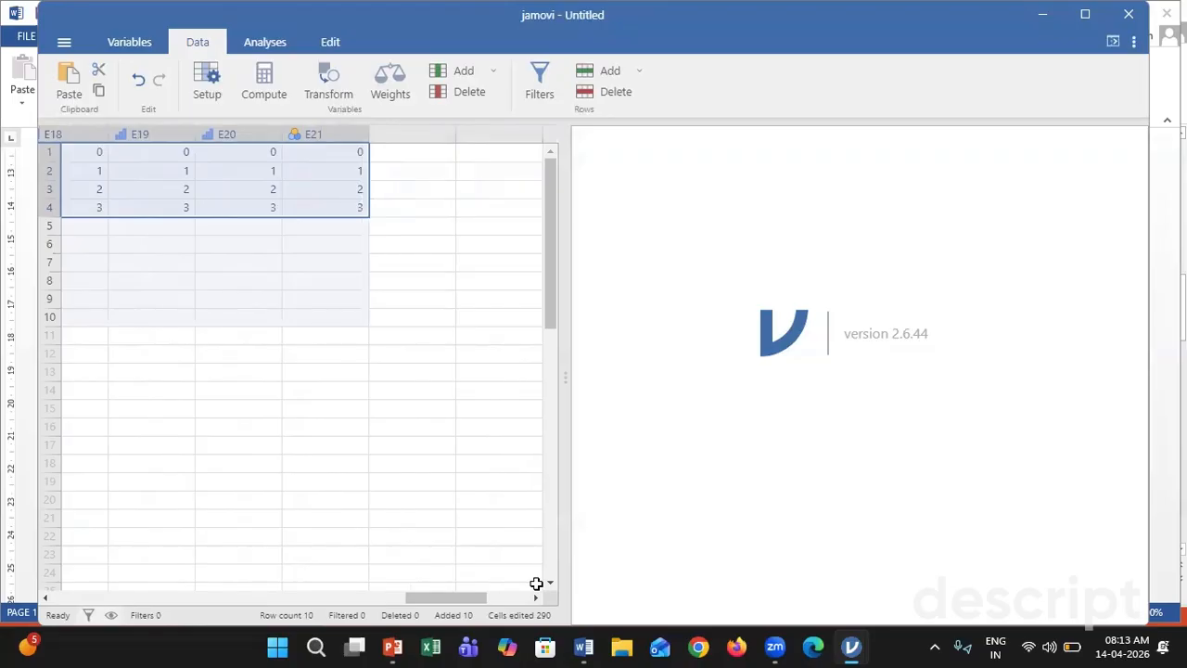
click(209, 81)
click(208, 82)
click(209, 82)
click(521, 219)
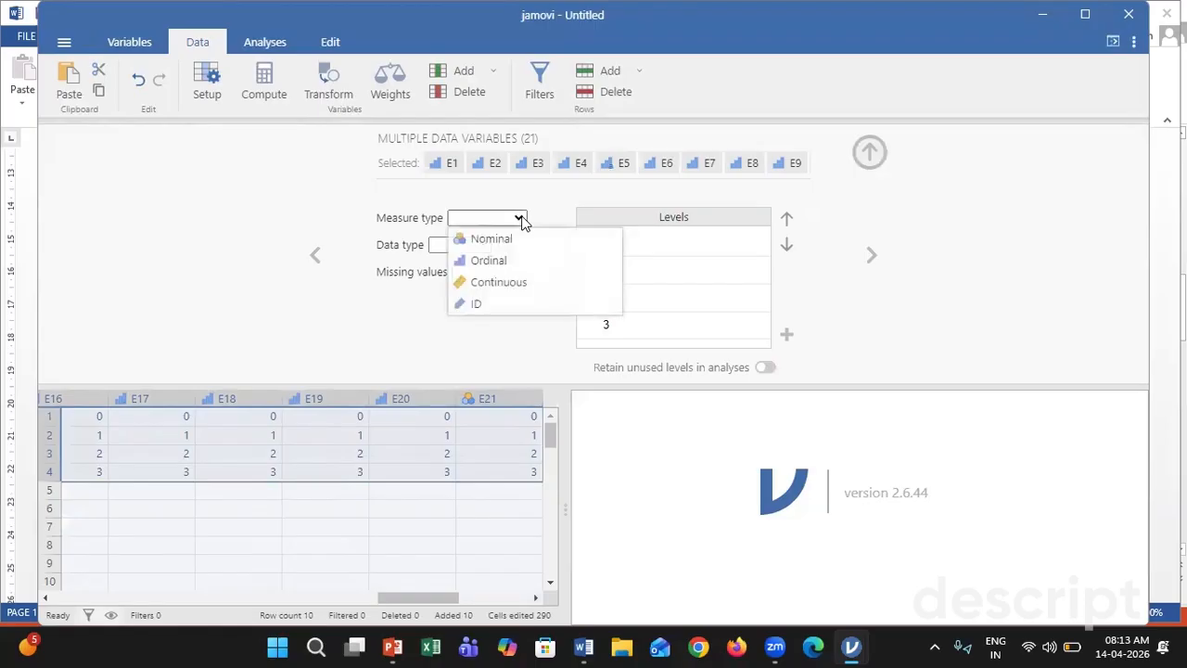
click(498, 261)
click(499, 266)
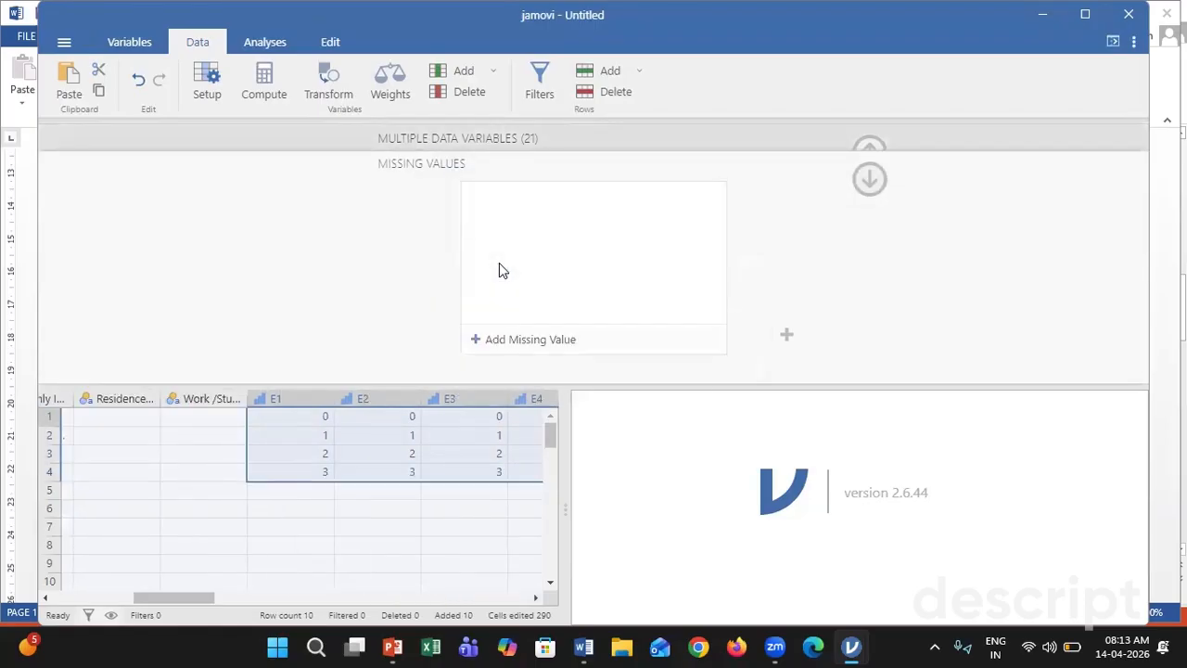
click(458, 244)
click(449, 260)
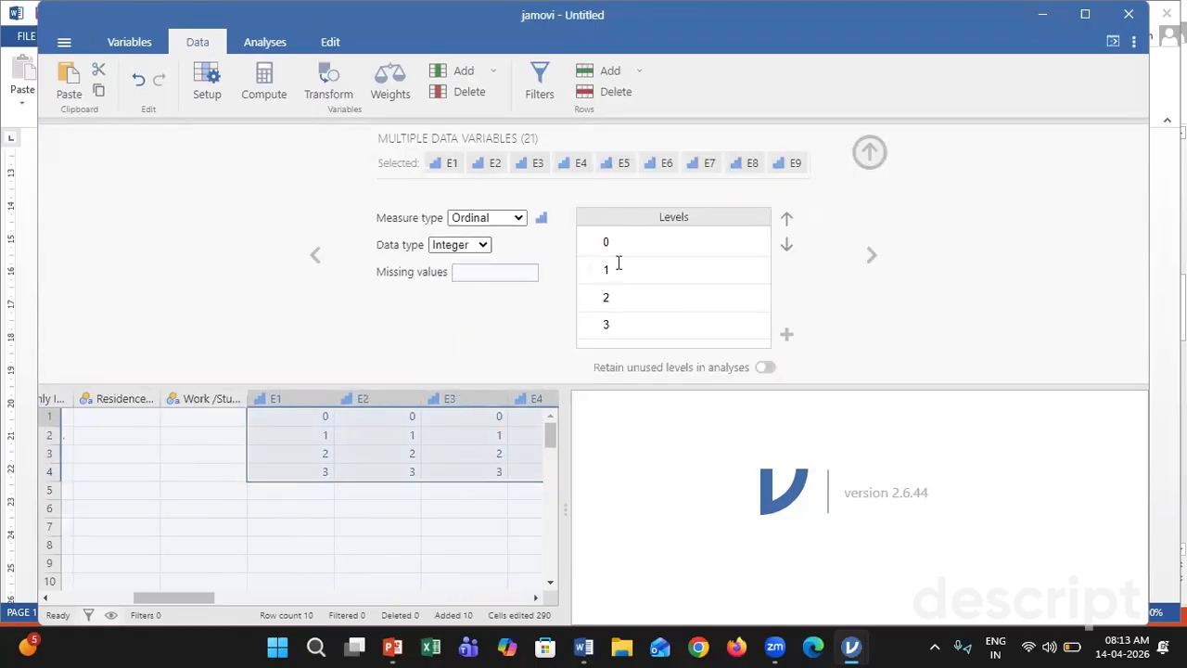
Step: Open the shared level 0 label of E1 to E21 for editing and select the rating 0 line in the Word questionnaire
click(616, 242)
click(615, 243)
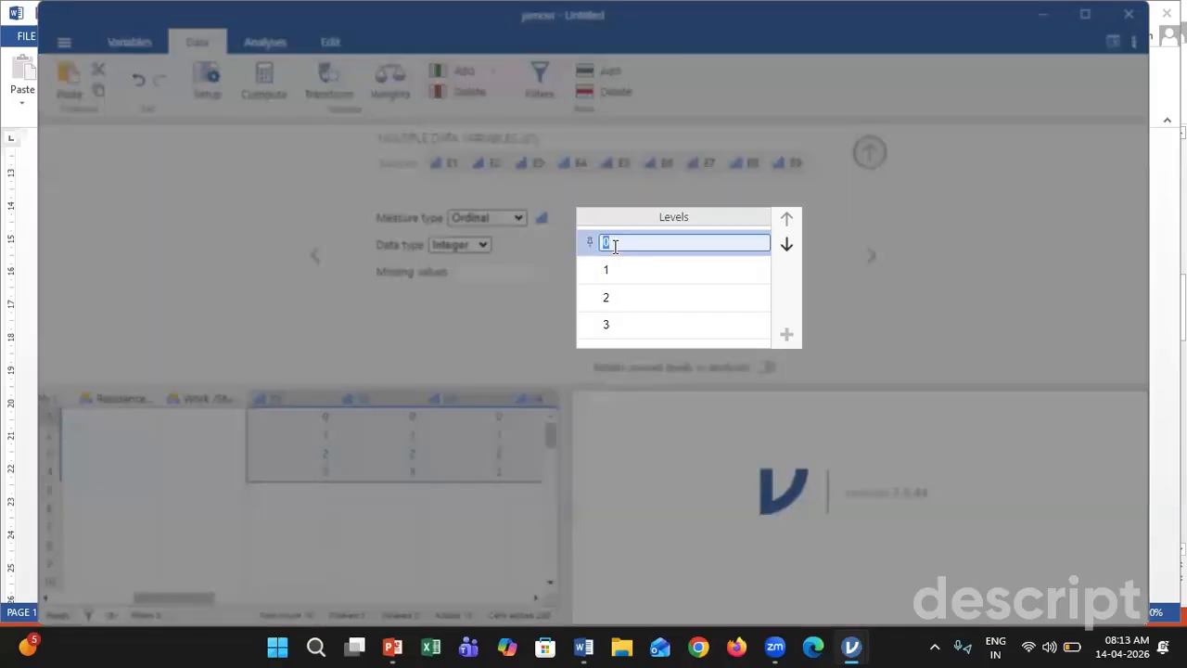
click(584, 645)
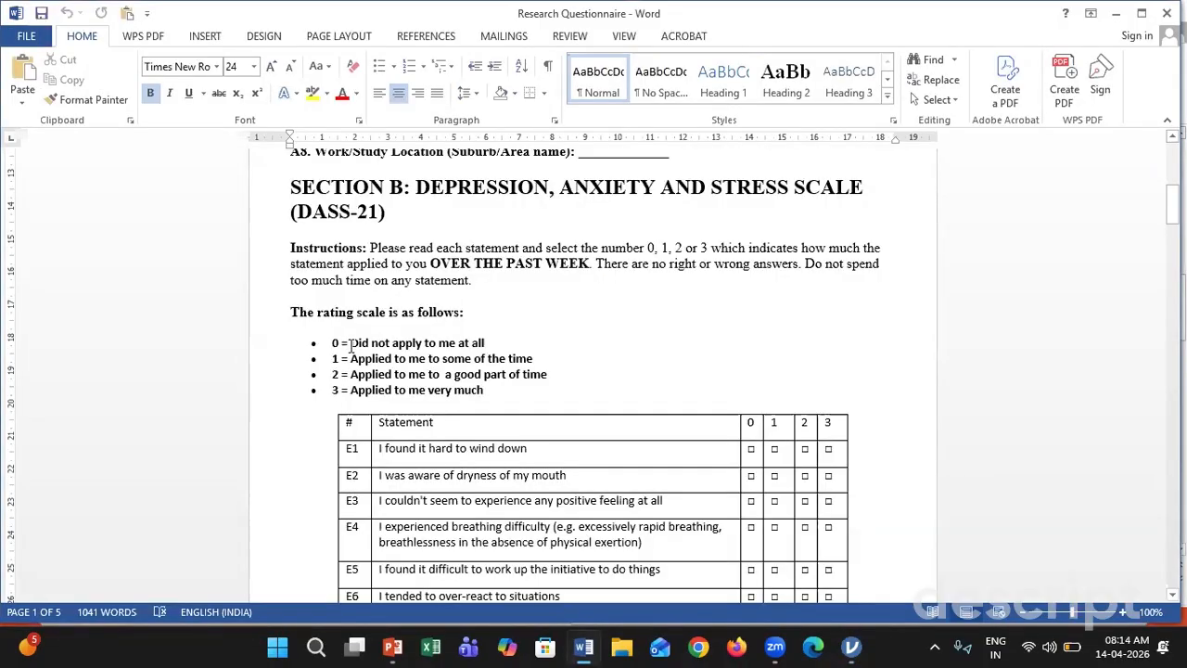
triple_click(350, 343)
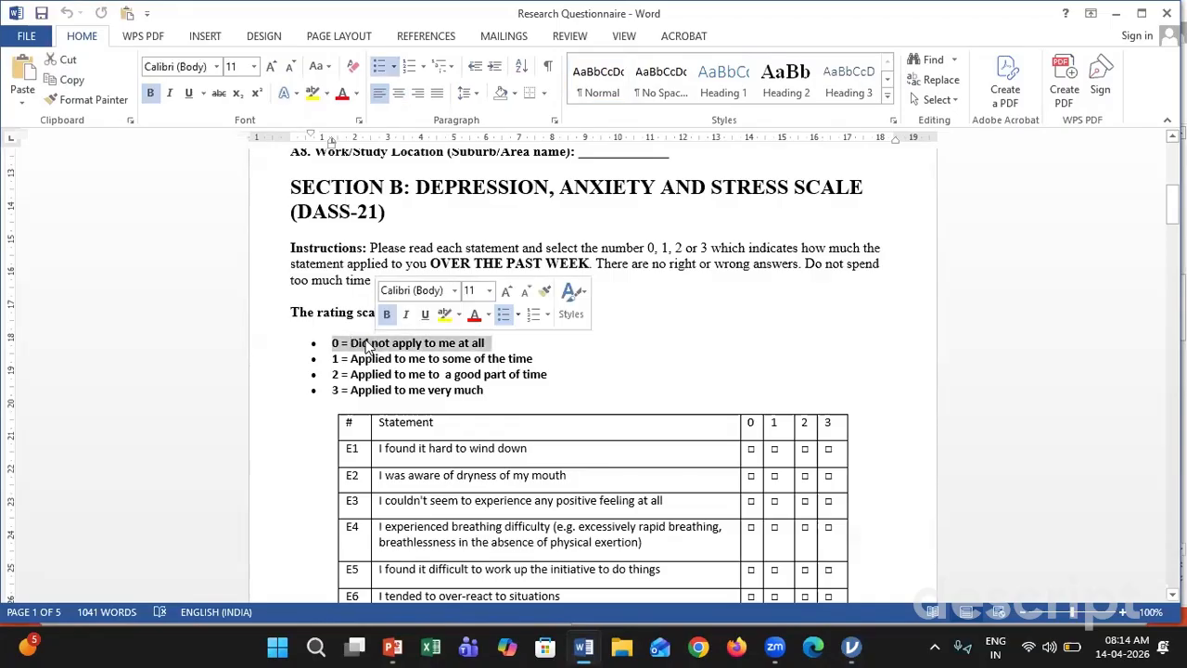
Step: Copy the rating 1 text from the Word questionnaire and label level 1 of E1 to E21 "Applied to me to some of the time"
click(353, 355)
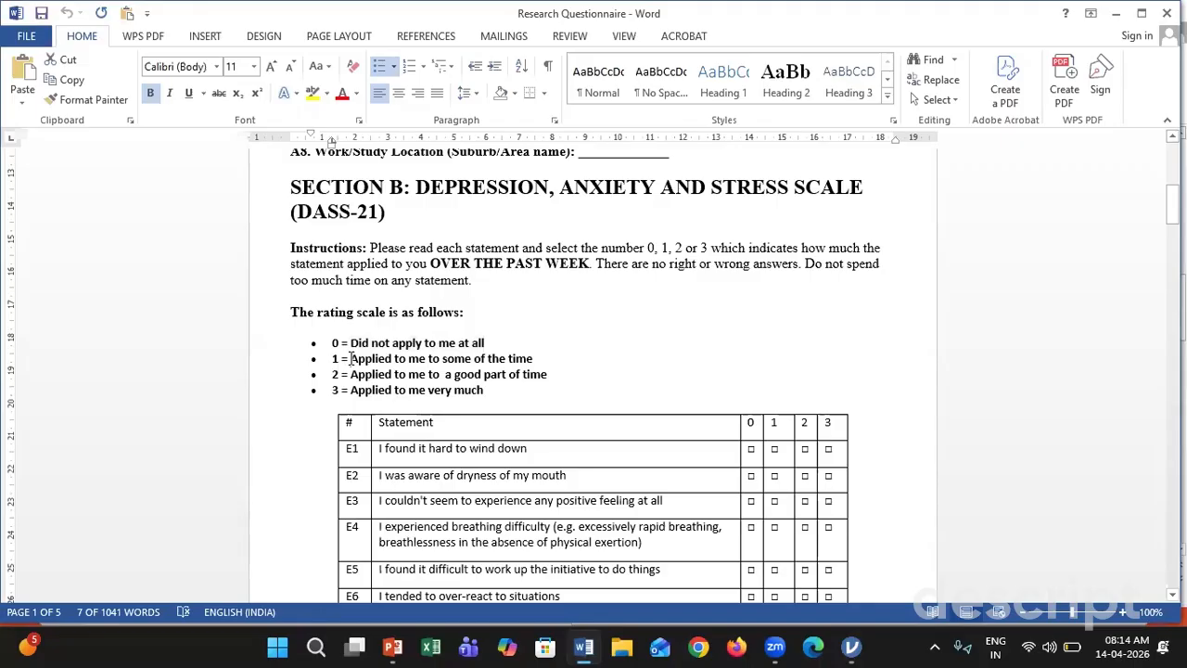
double_click(352, 358)
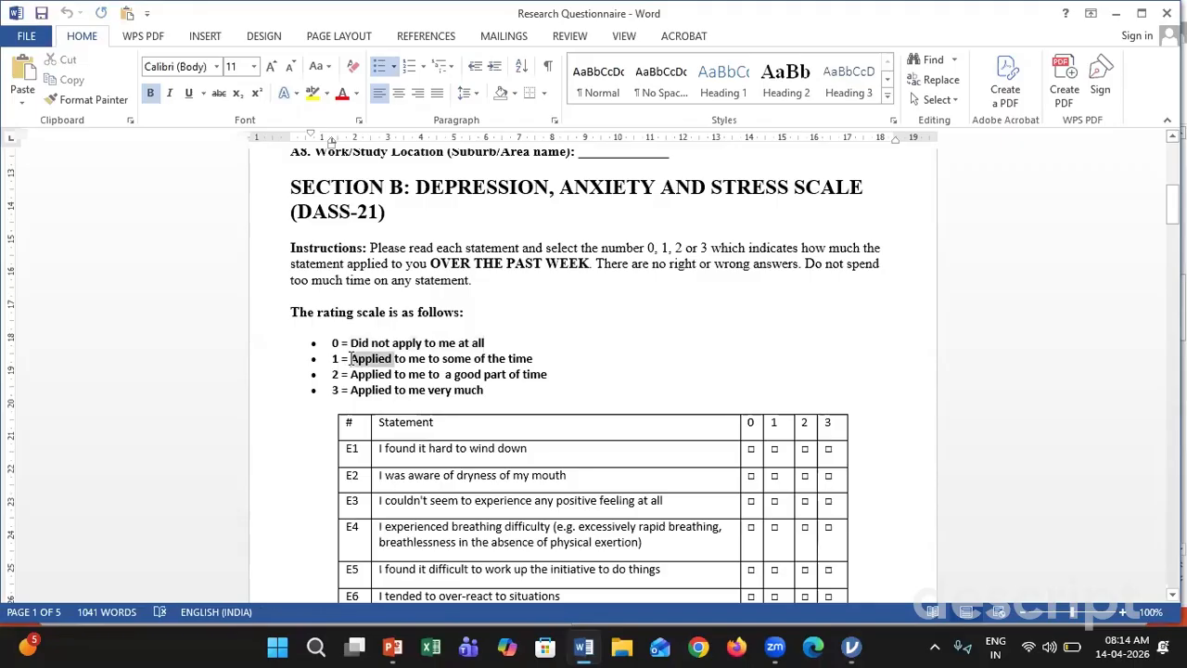
shift+click(540, 358)
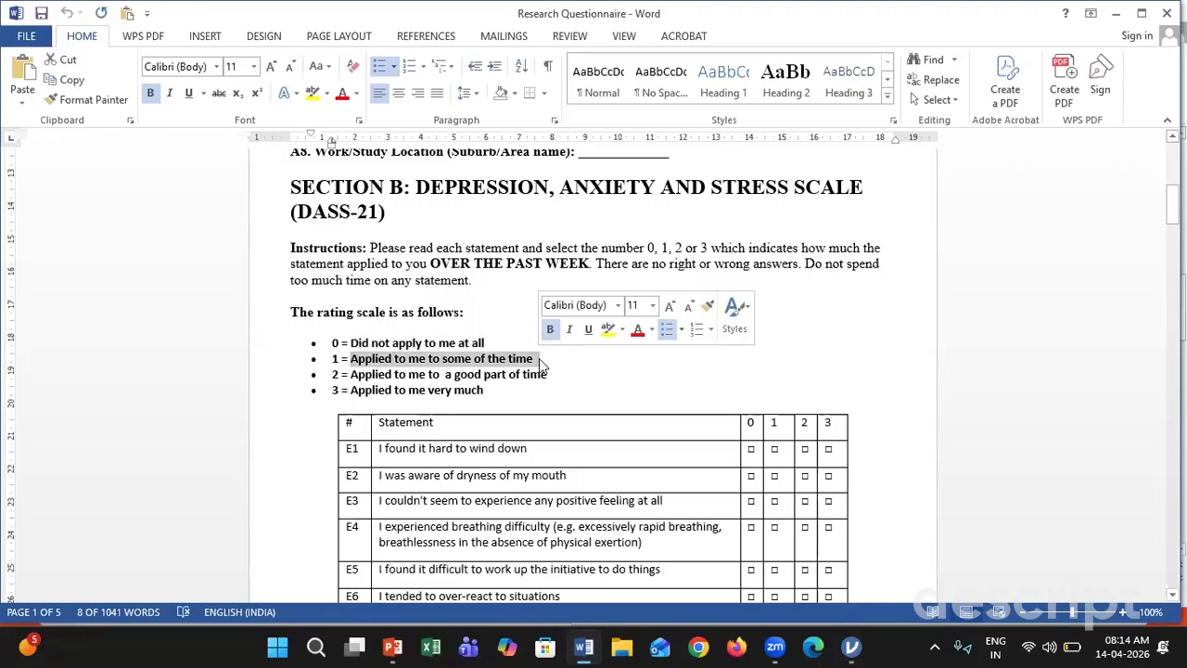
key(ctrl+c)
mouse_move(851, 647)
click(670, 556)
click(611, 278)
key(ctrl+v)
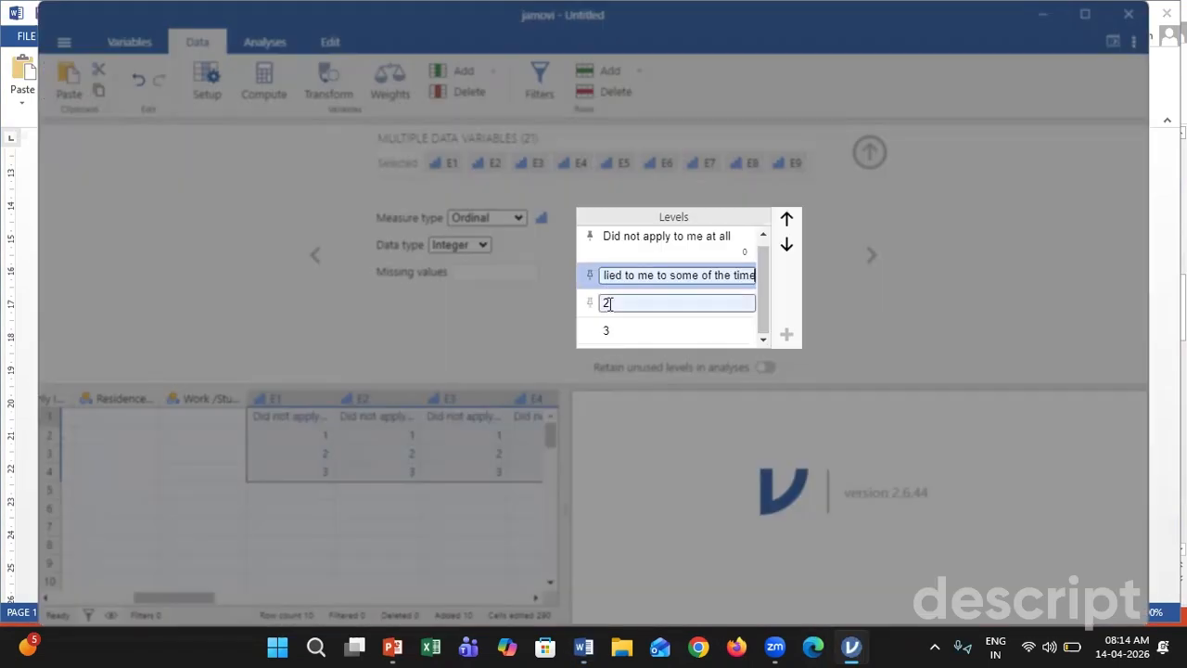
Step: Label level 2 of E1 to E21 "Applied to me to a good part of time" and level 3 "Applied to me very much", using the questionnaire text
key(alt+Tab)
click(552, 375)
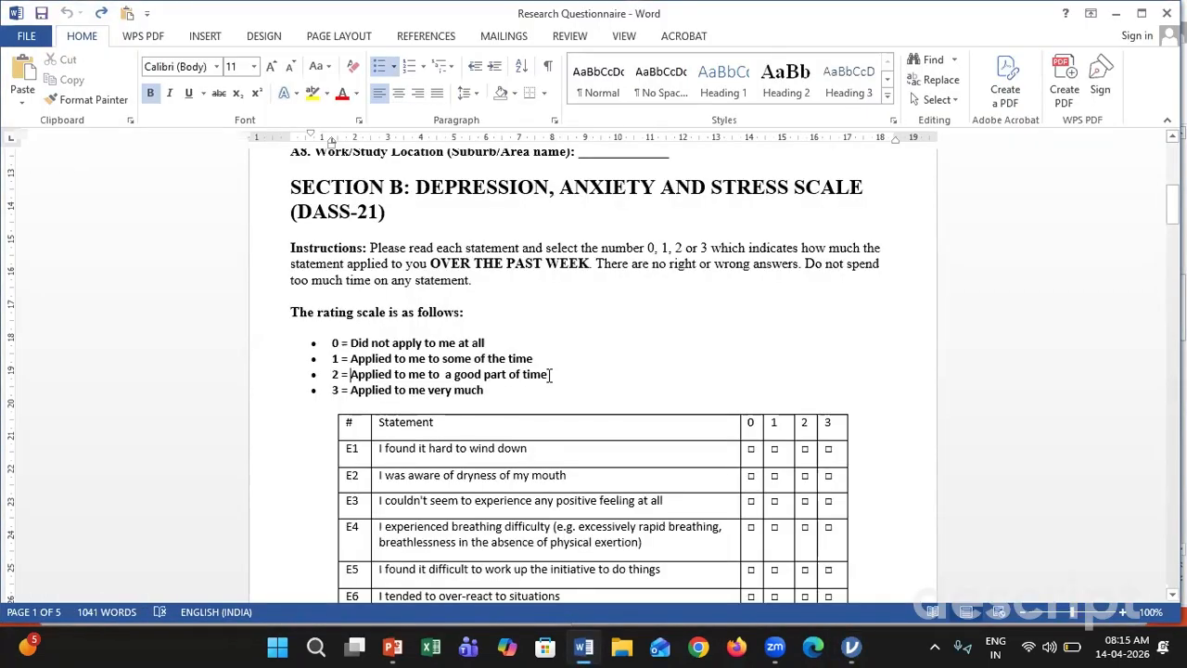
shift+click(552, 374)
key(ctrl+c)
key(alt+Tab)
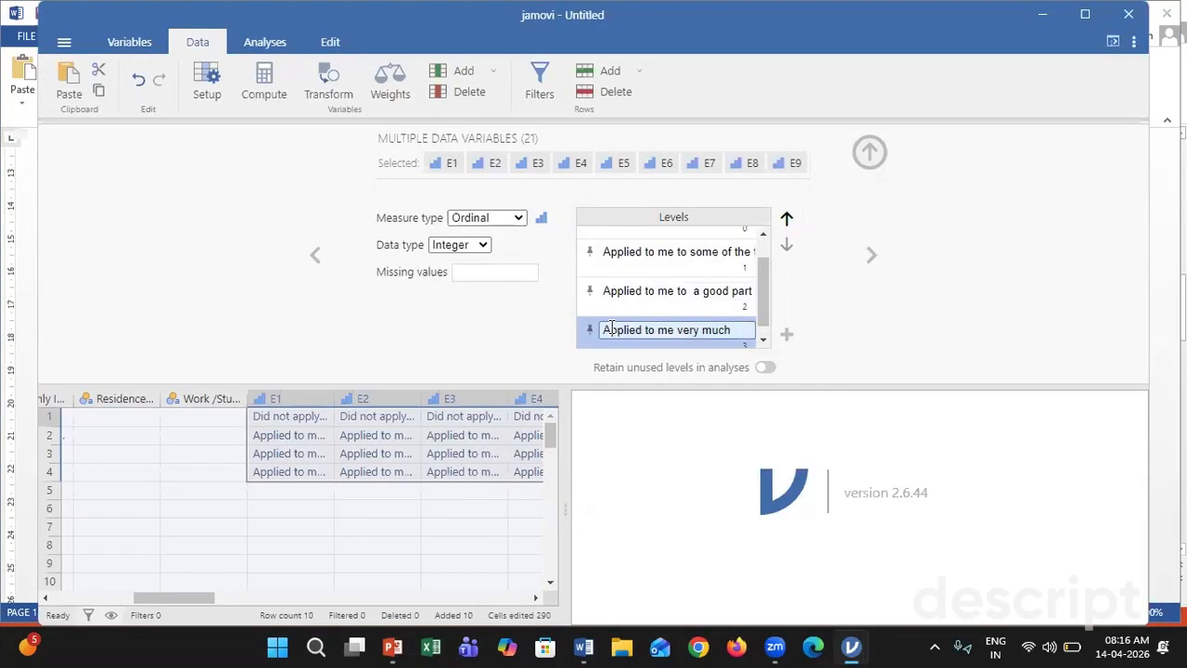
key(Return)
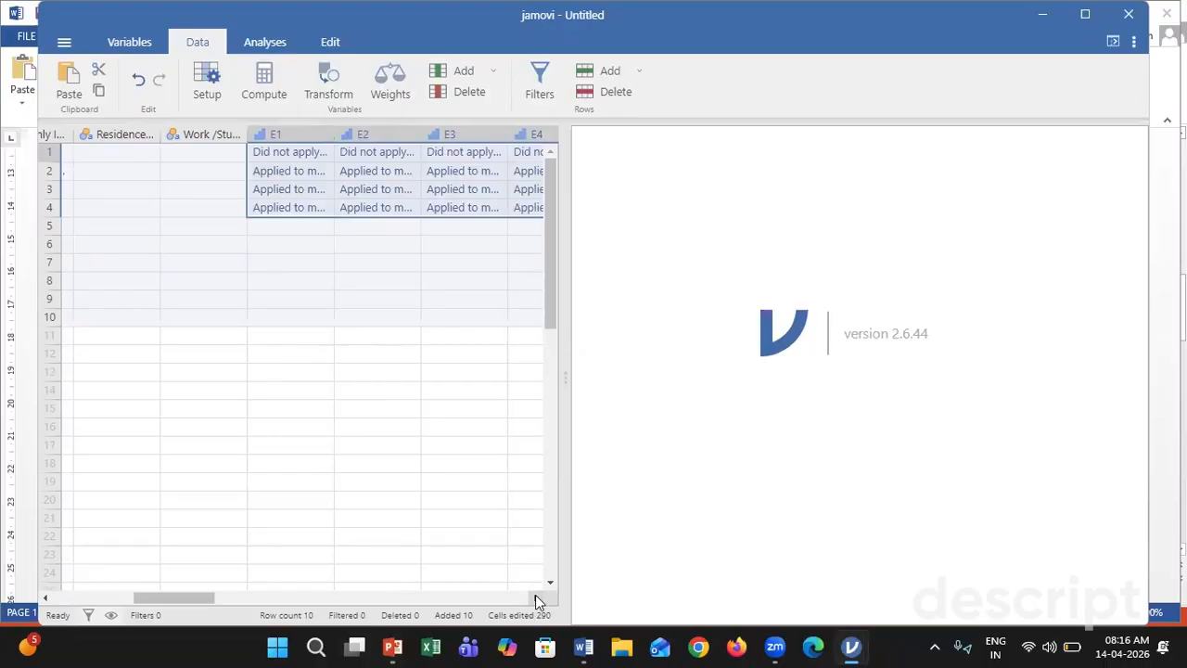
Step: Clear the placeholder entries from rows 1 to 4 of columns E1 to E21
click(535, 596)
click(535, 598)
click(535, 599)
click(535, 598)
click(535, 598)
click(535, 598)
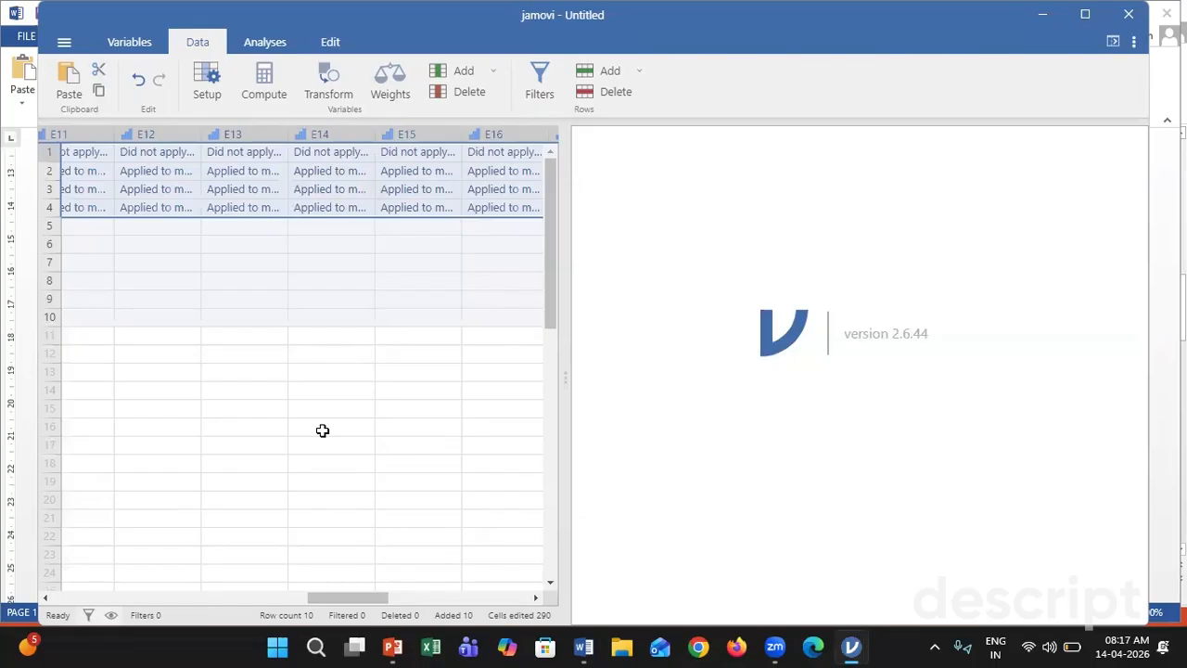
key(Delete)
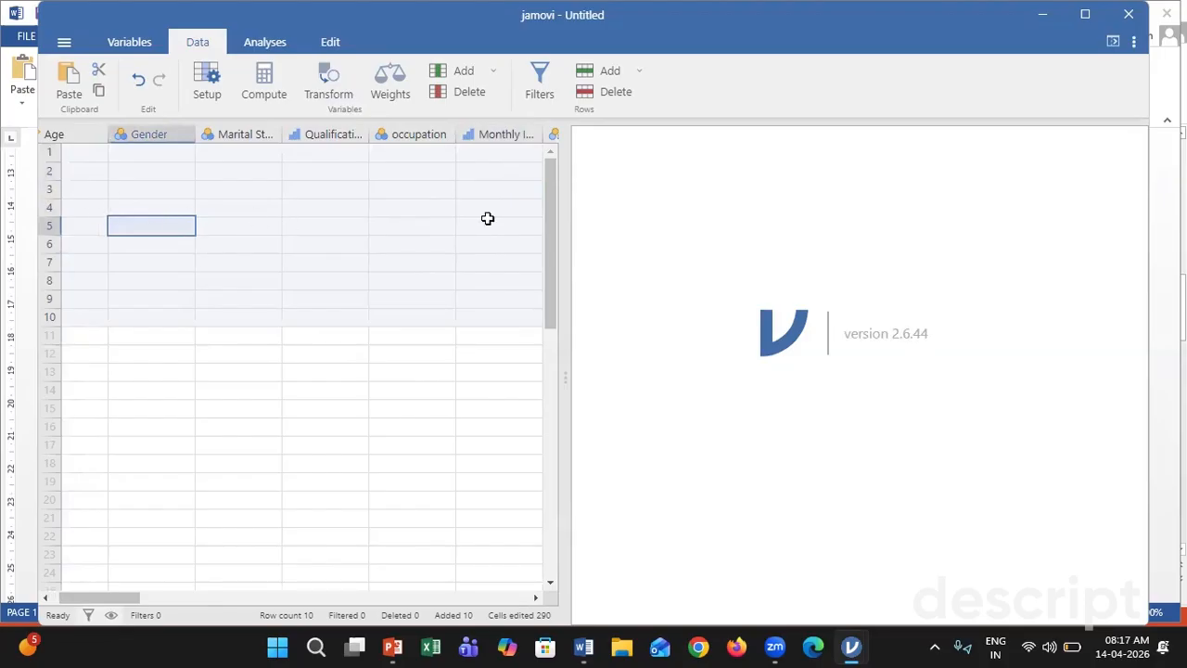
Step: Test the Gender coding by entering the codes 1, 2, 1 and 1 in rows 1 to 4
click(147, 154)
text(1)
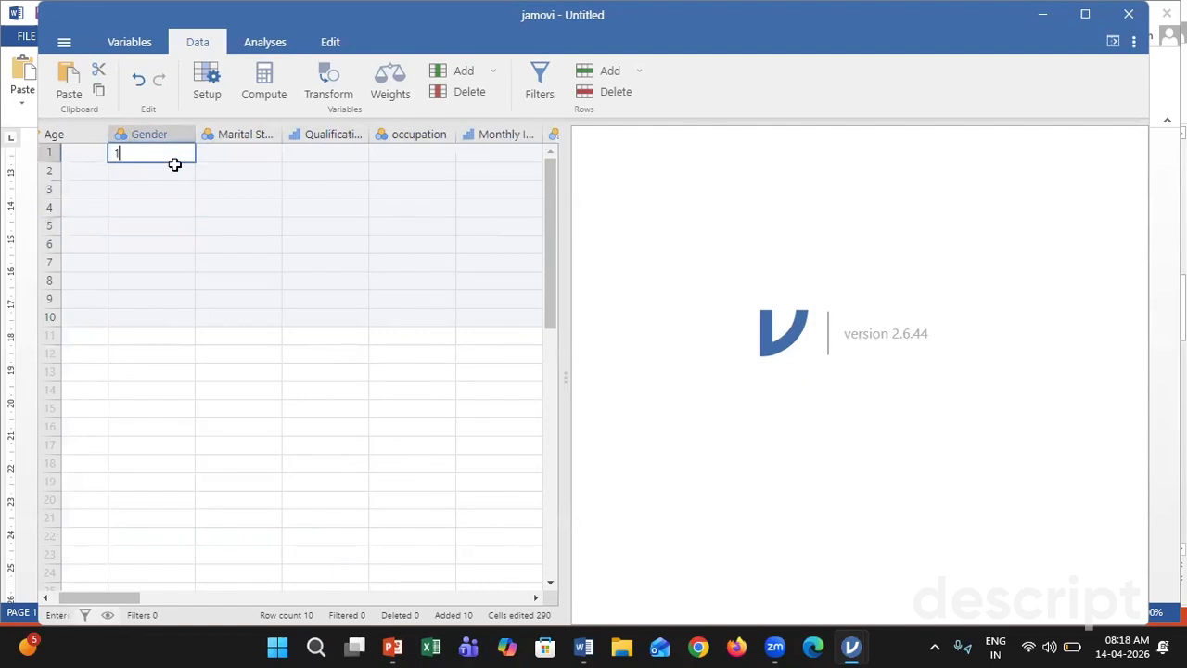
key(Return)
text(2)
key(Return)
text(1)
key(Return)
text(1)
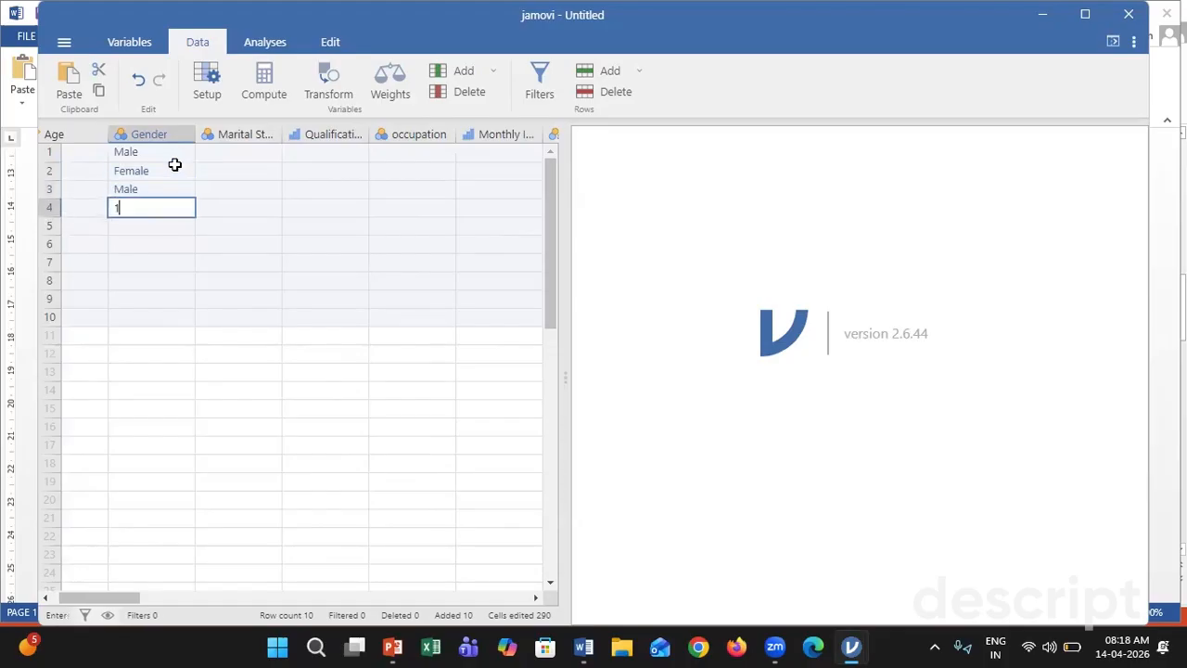
key(Return)
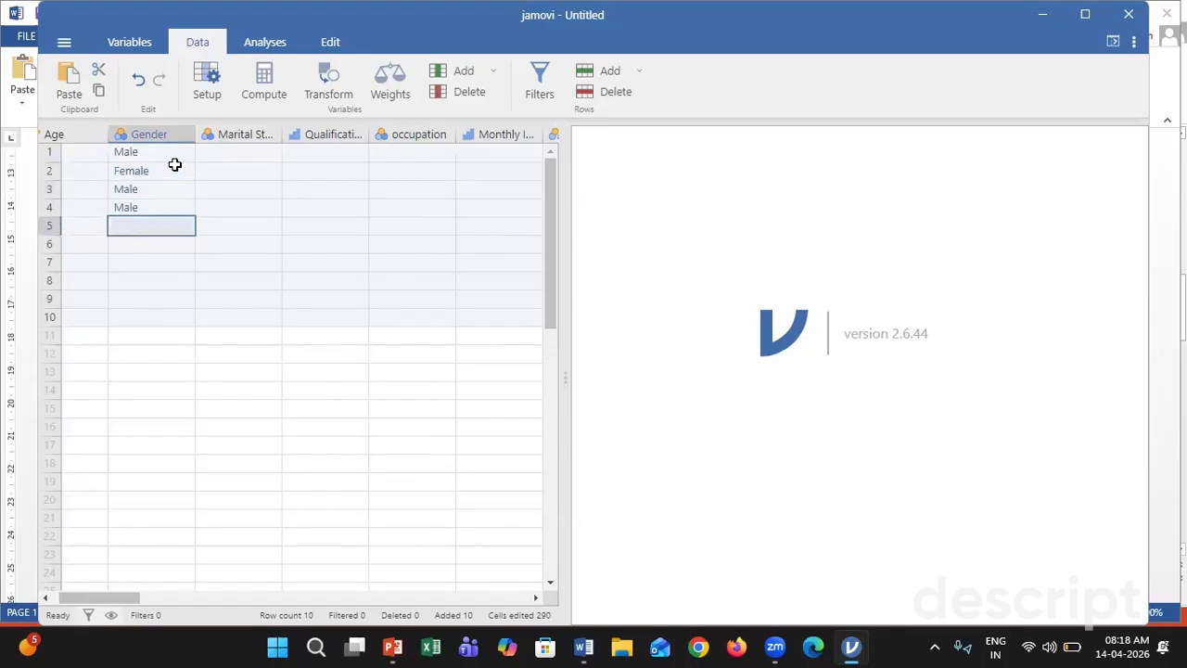
Step: Test the marital status coding by entering the codes 2, 3, 4 and 5 in rows 1 to 4
click(233, 150)
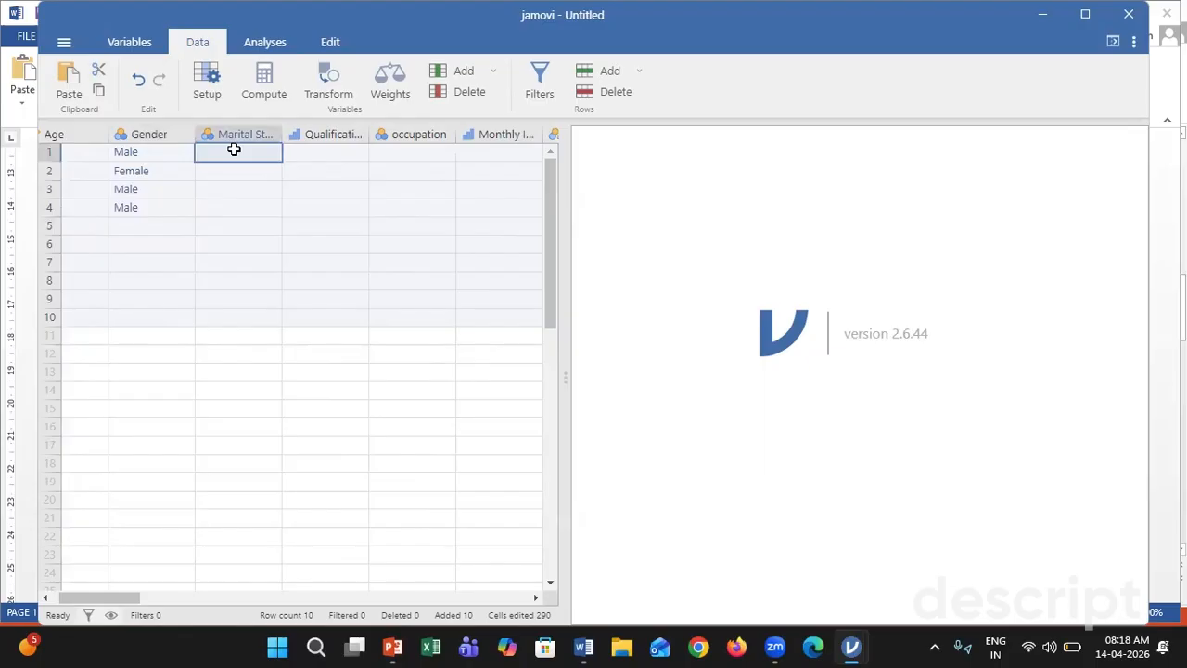
double_click(234, 150)
text(2)
key(Return)
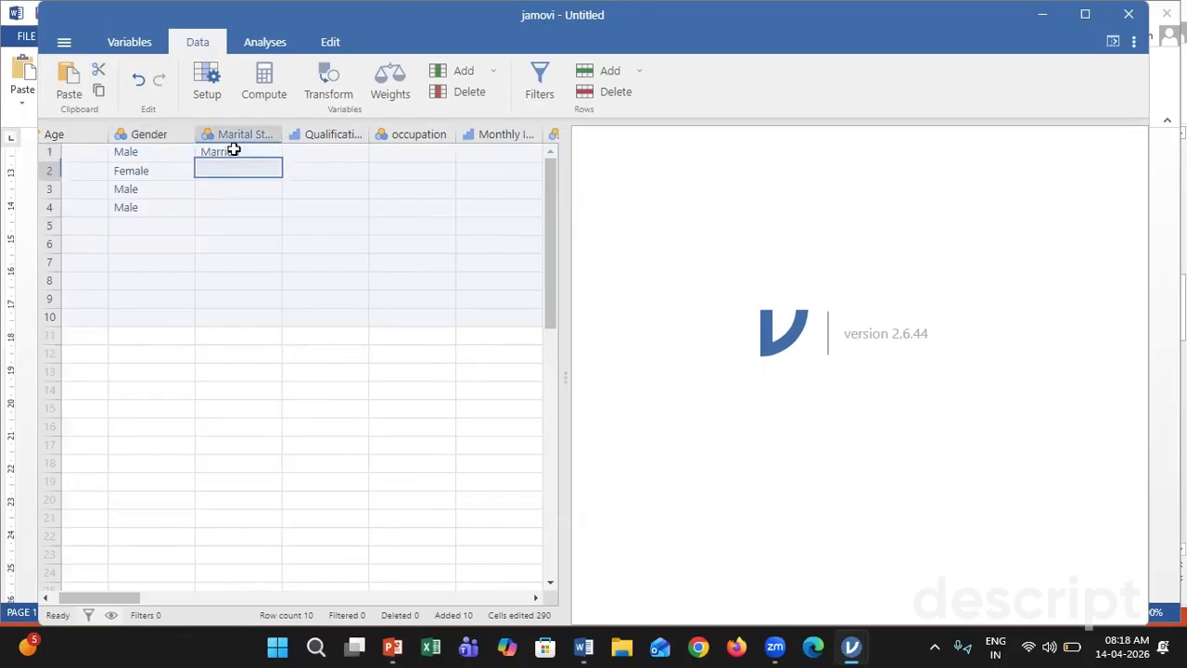
text(3)
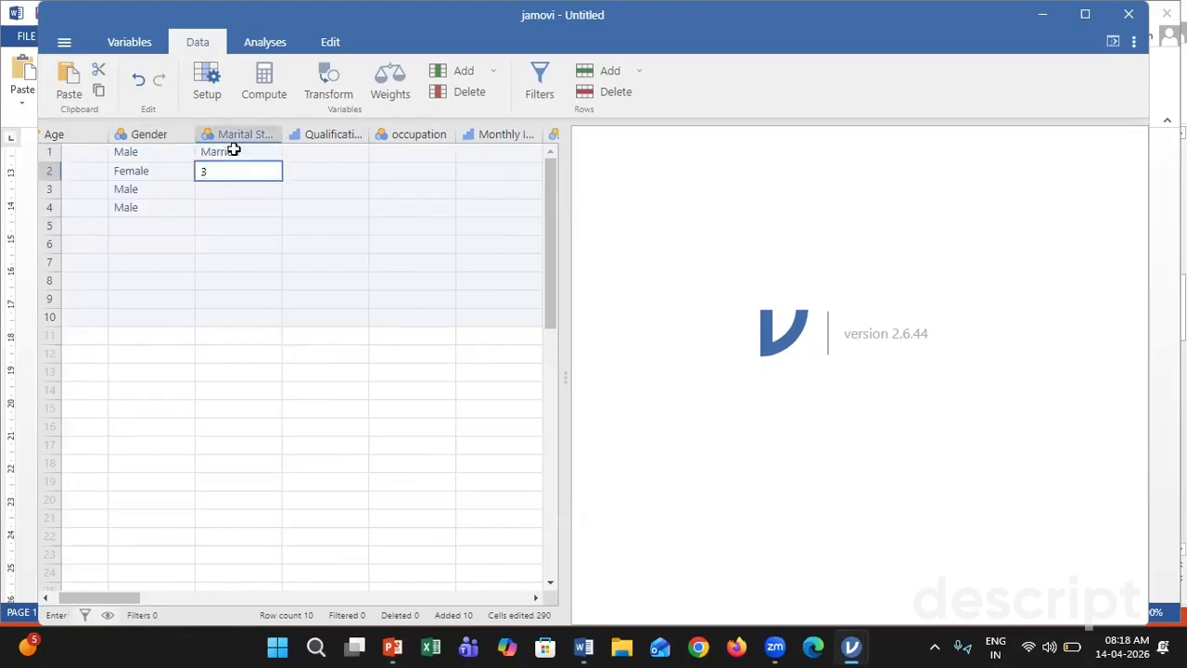
key(Return)
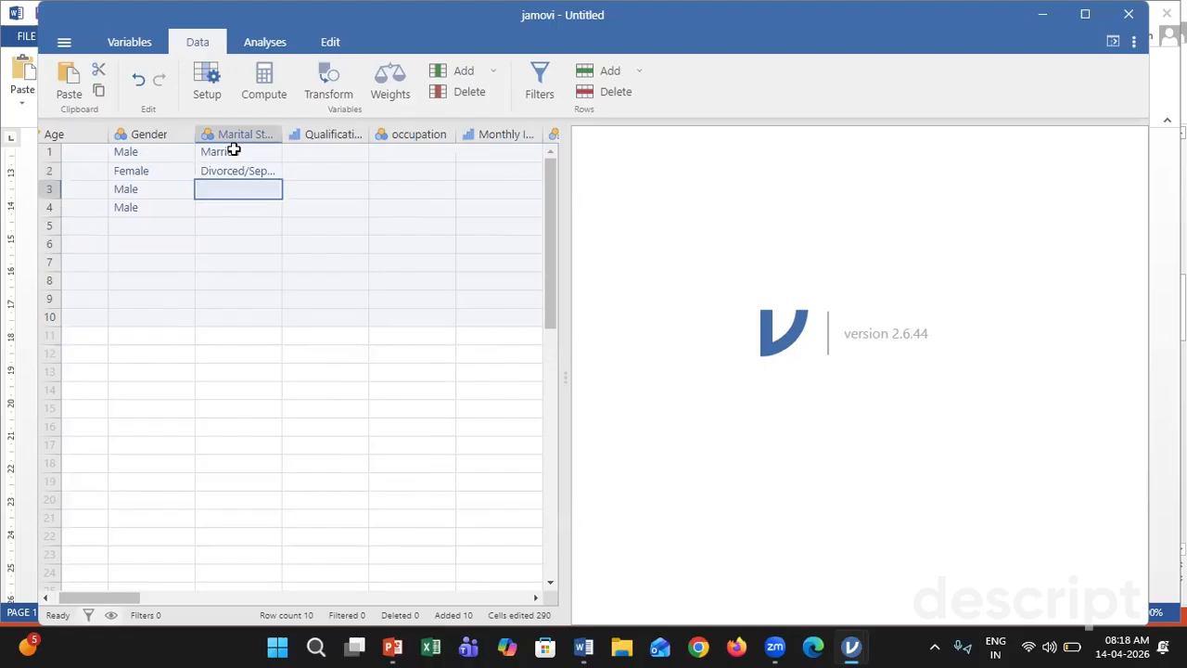
text(4)
key(Return)
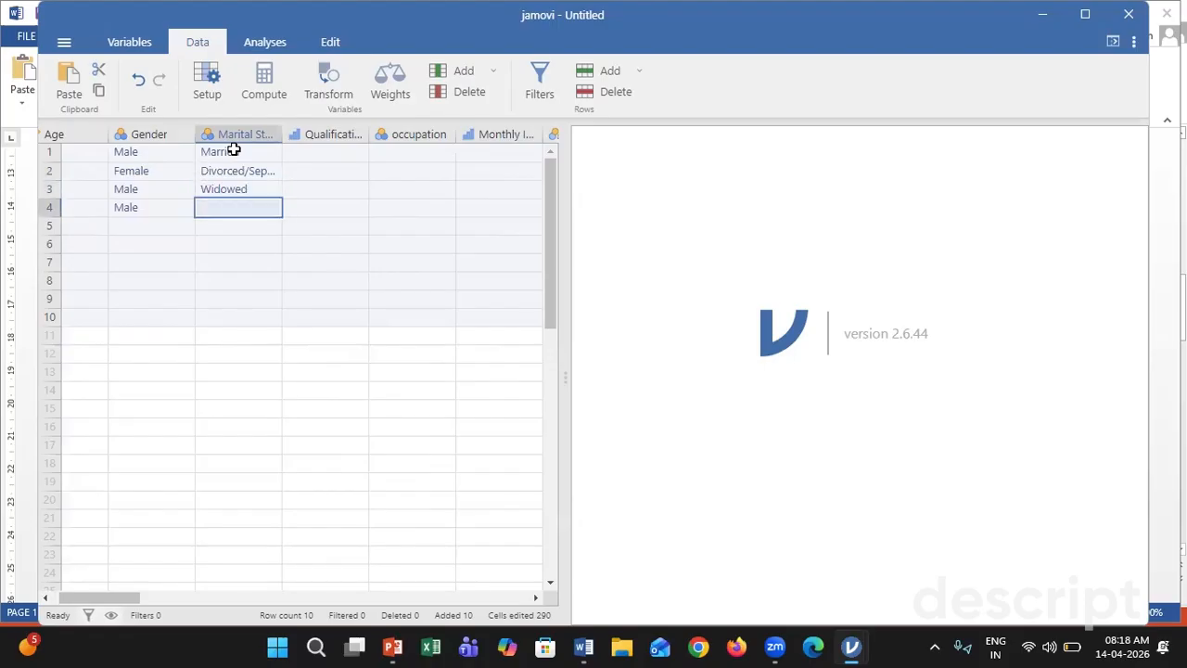
text(5)
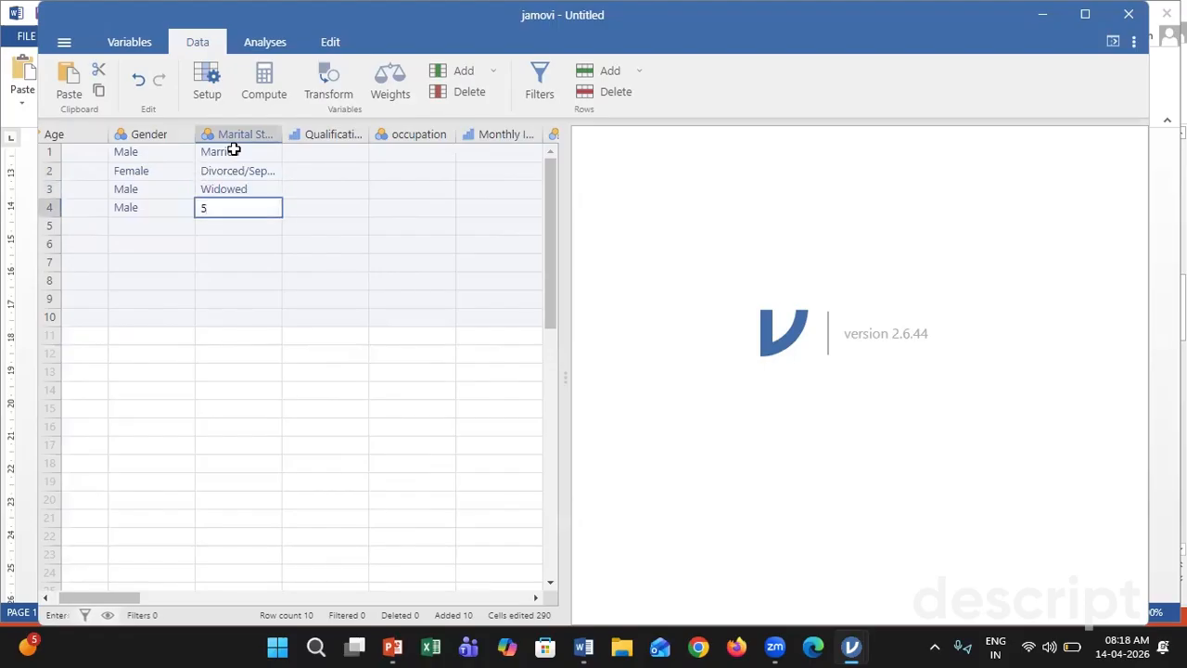
key(Return)
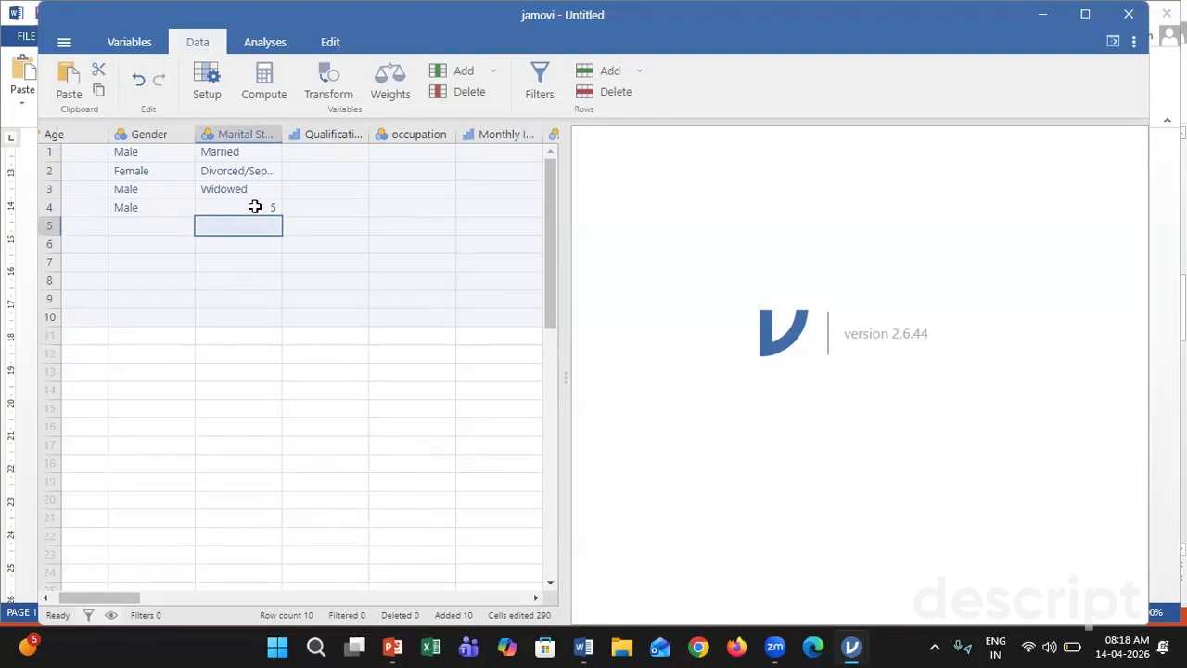
Step: Remove the test entries from rows 1 to 4 of the Gender and marital status columns
click(334, 151)
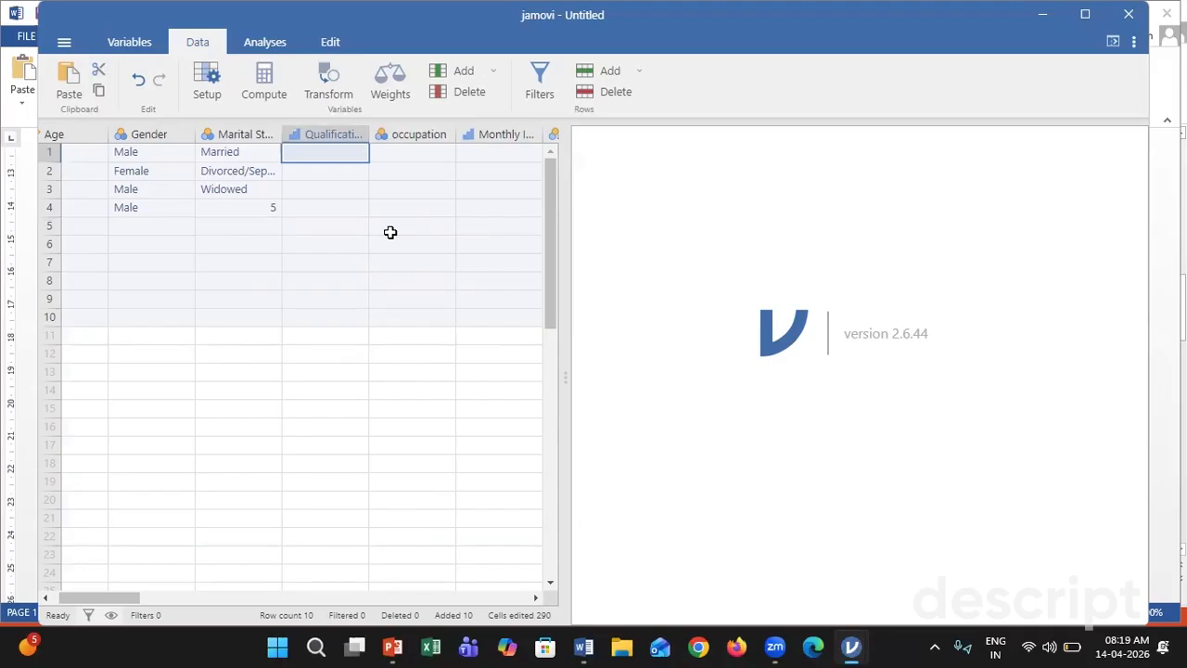
key(ctrl+z)
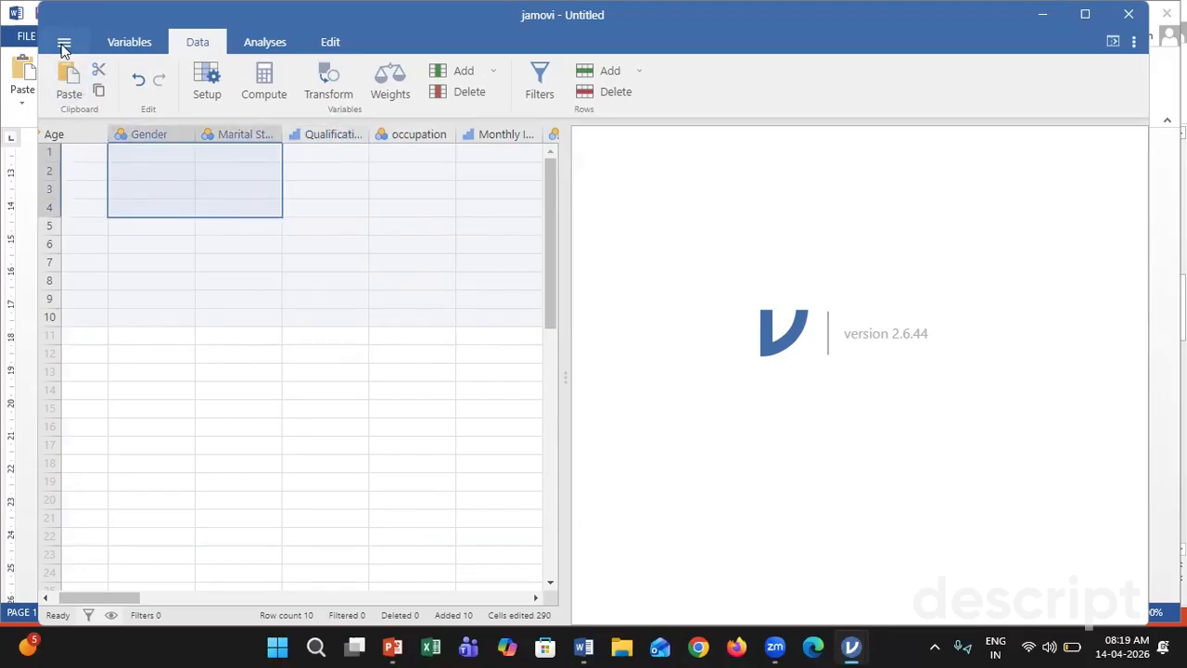
Step: Try to save the dataset as a jamovi file (.omv) named "My Research Data" on the Desktop
click(63, 47)
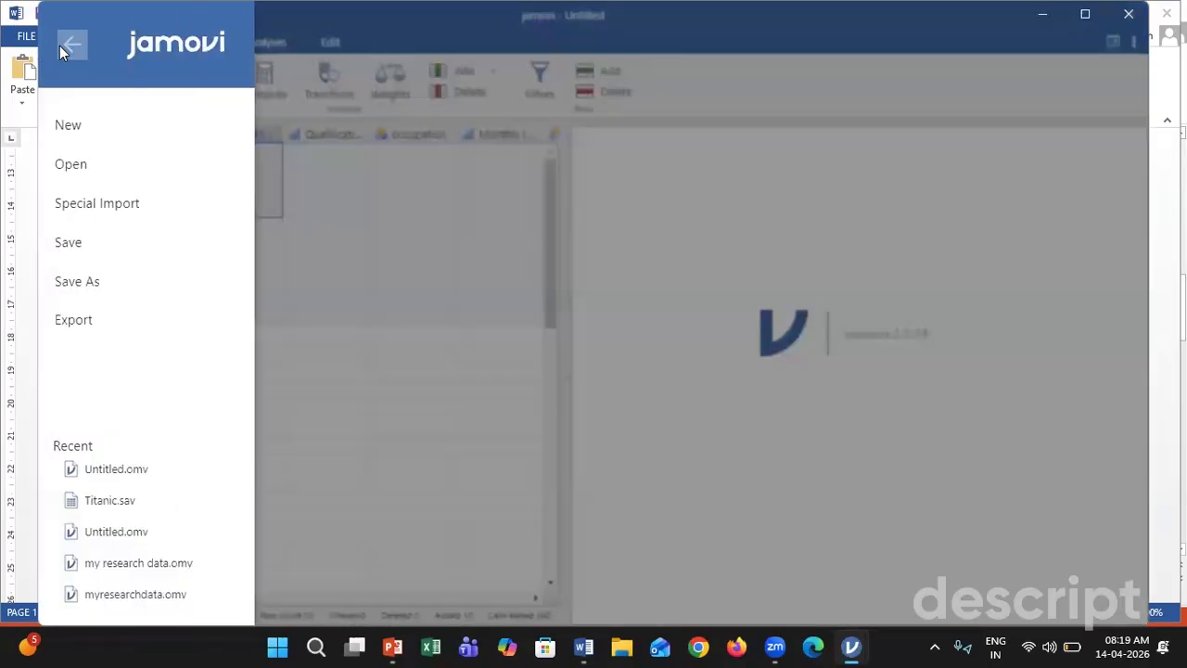
click(68, 288)
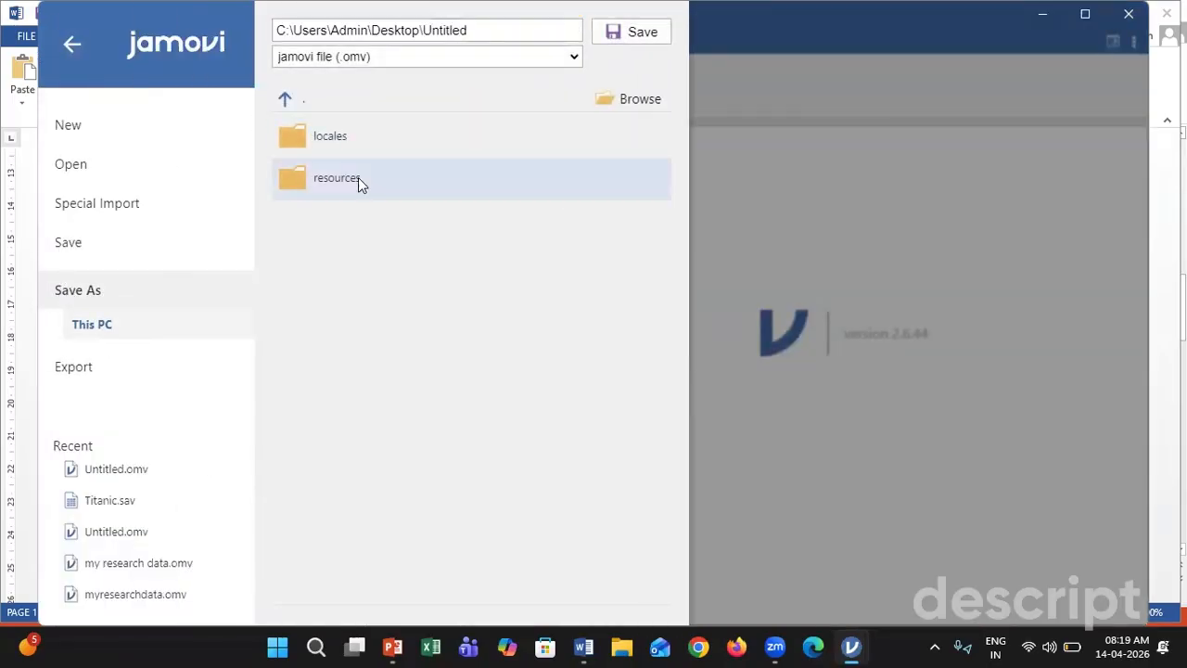
click(479, 37)
text(My)
text(Research Data)
click(627, 107)
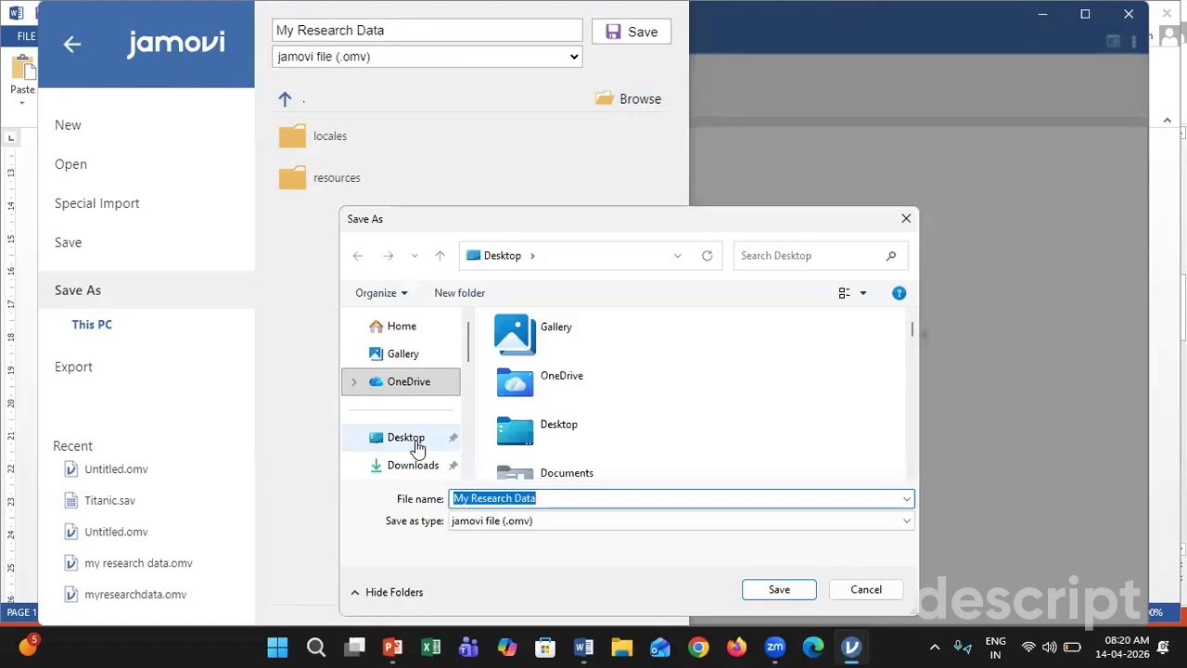
click(416, 445)
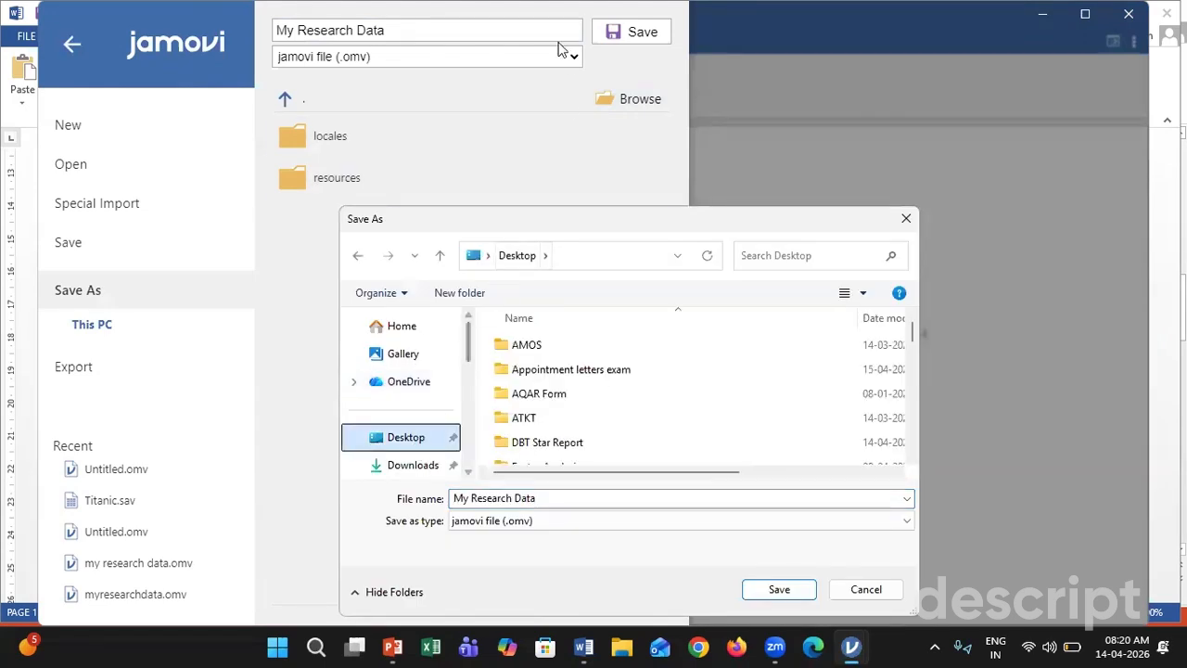
click(640, 34)
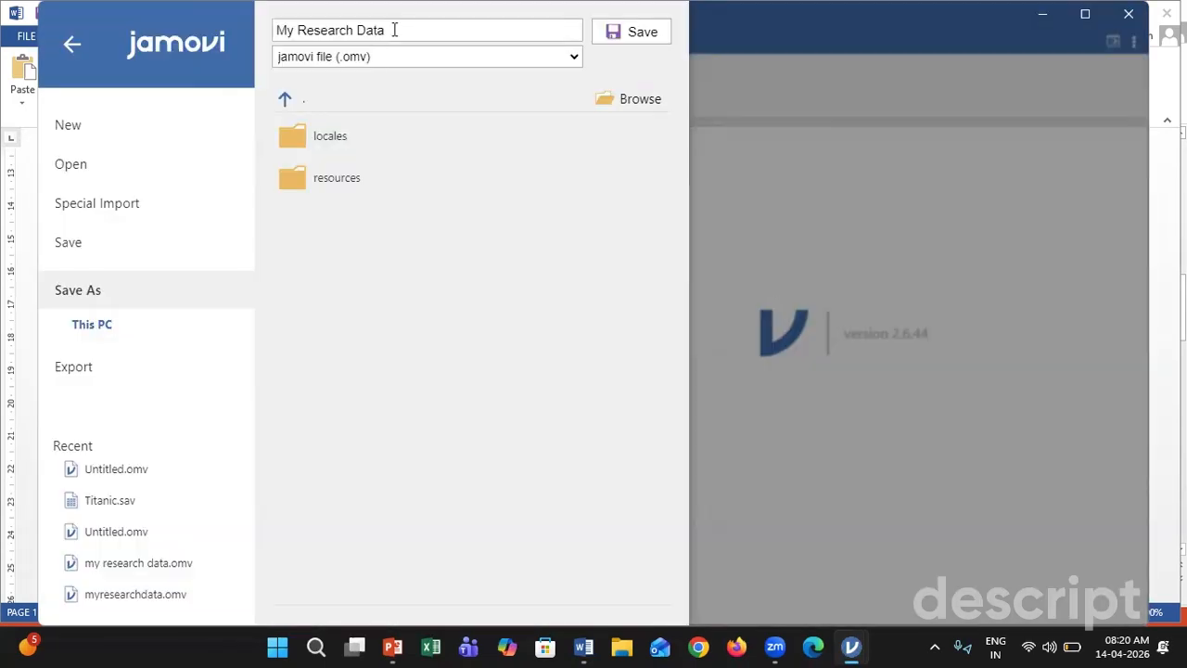
Step: Shorten the file name to "Research Data" and save the jamovi file to the Desktop
click(297, 33)
click(296, 31)
key(BackSpace)
key(BackSpace)
key(BackSpace)
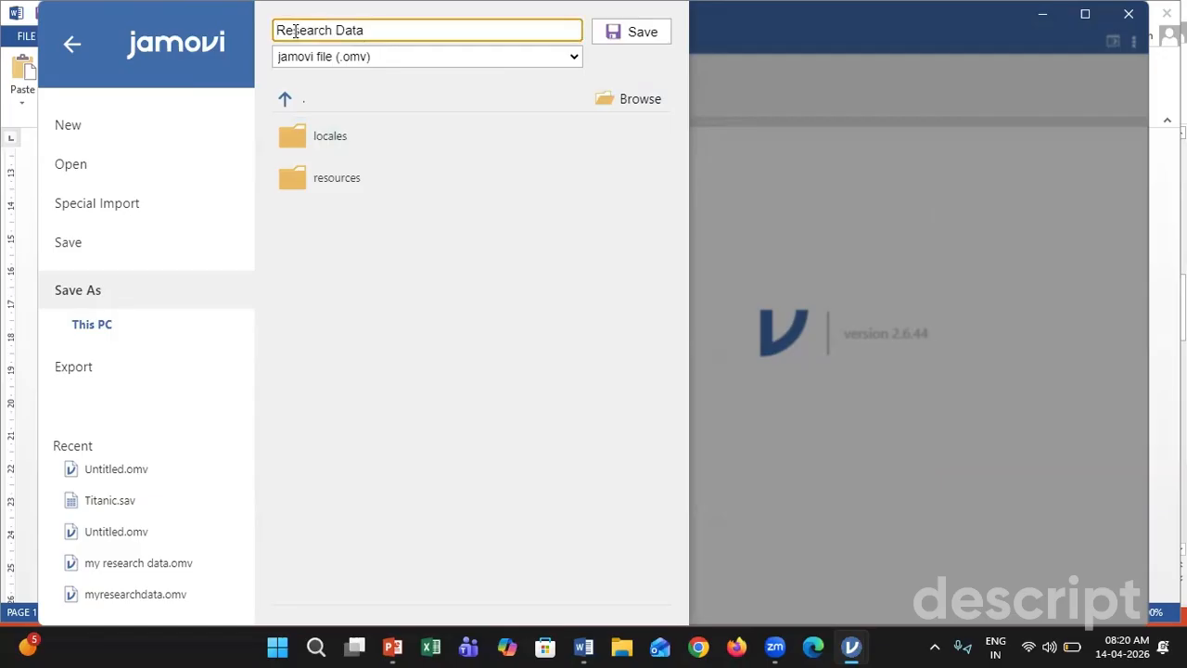
click(633, 101)
click(777, 588)
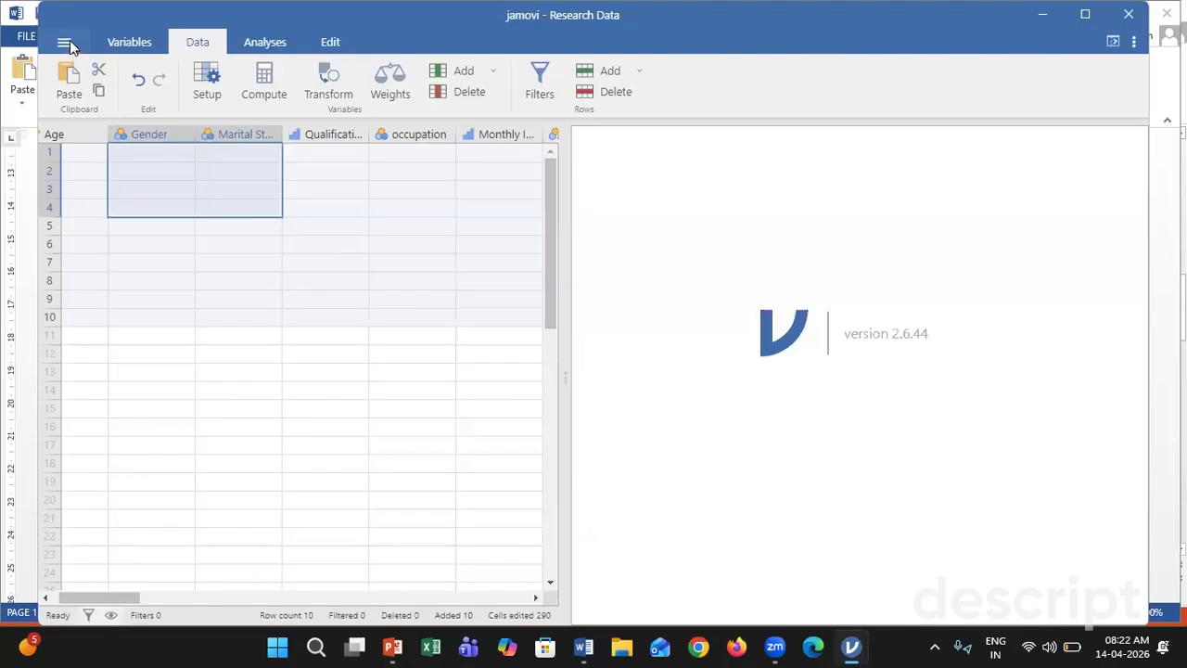
Step: Export the dataset to the Desktop as Research Data in CSV (Comma delimited) format
click(70, 40)
click(566, 57)
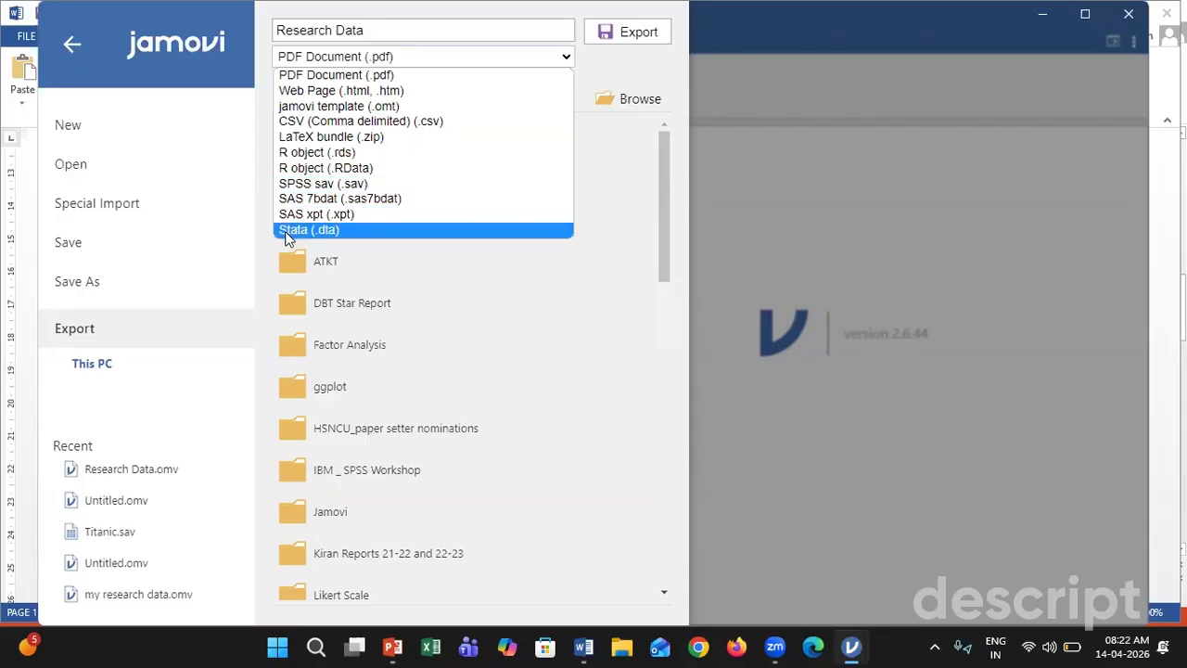
click(316, 120)
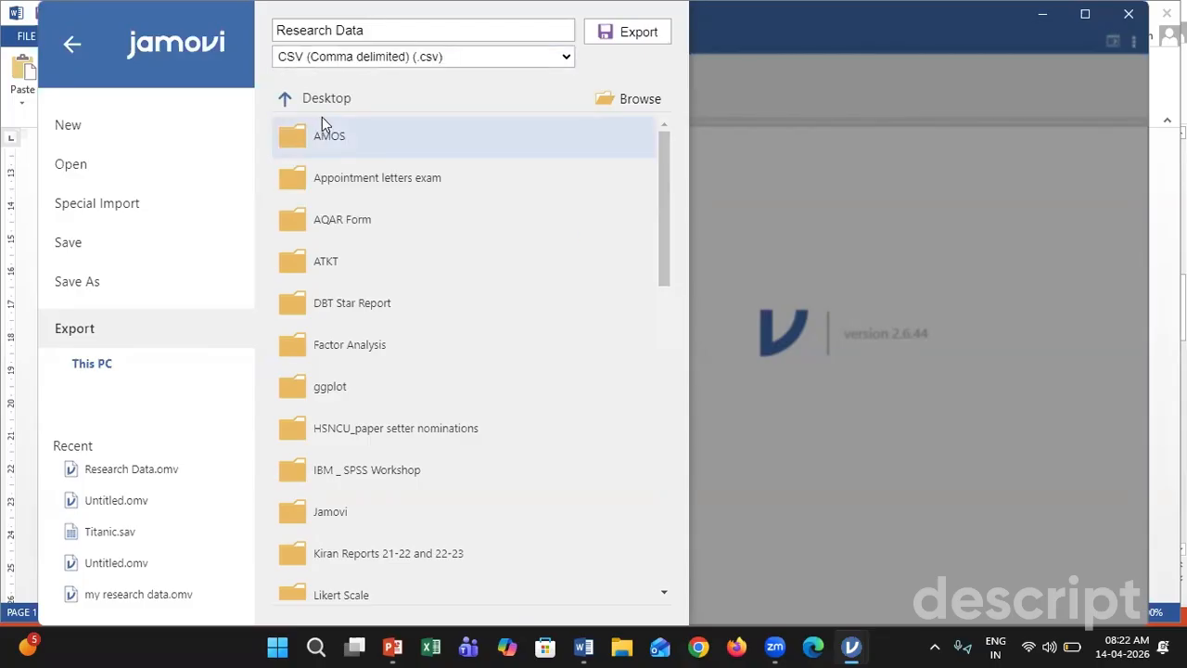
click(653, 33)
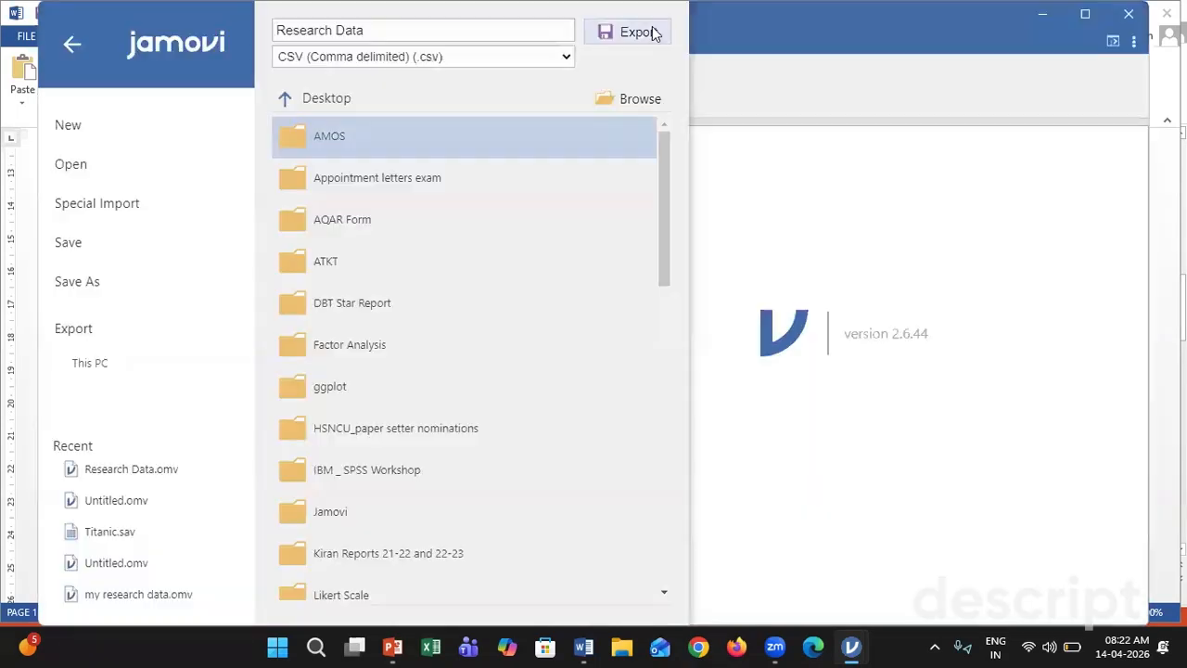
Step: Export the dataset again as a CSV (Comma delimited) file, choosing the Desktop through the file browser and replacing the existing Research Data.csv
click(63, 44)
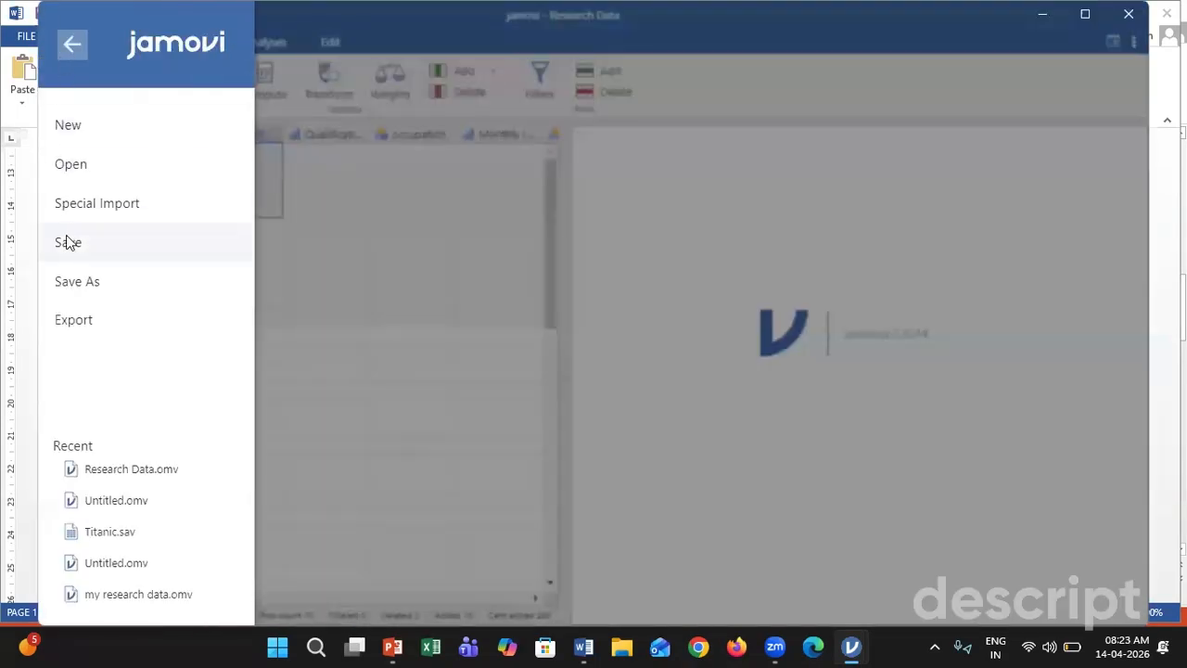
click(73, 322)
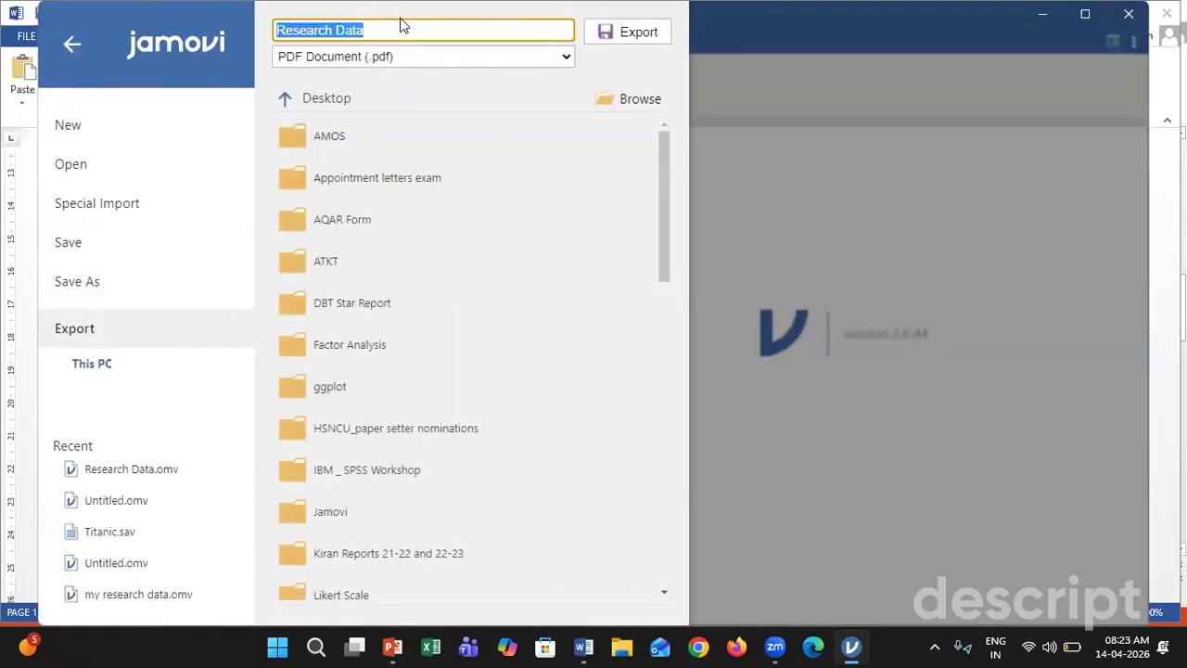
click(565, 55)
click(361, 121)
click(640, 98)
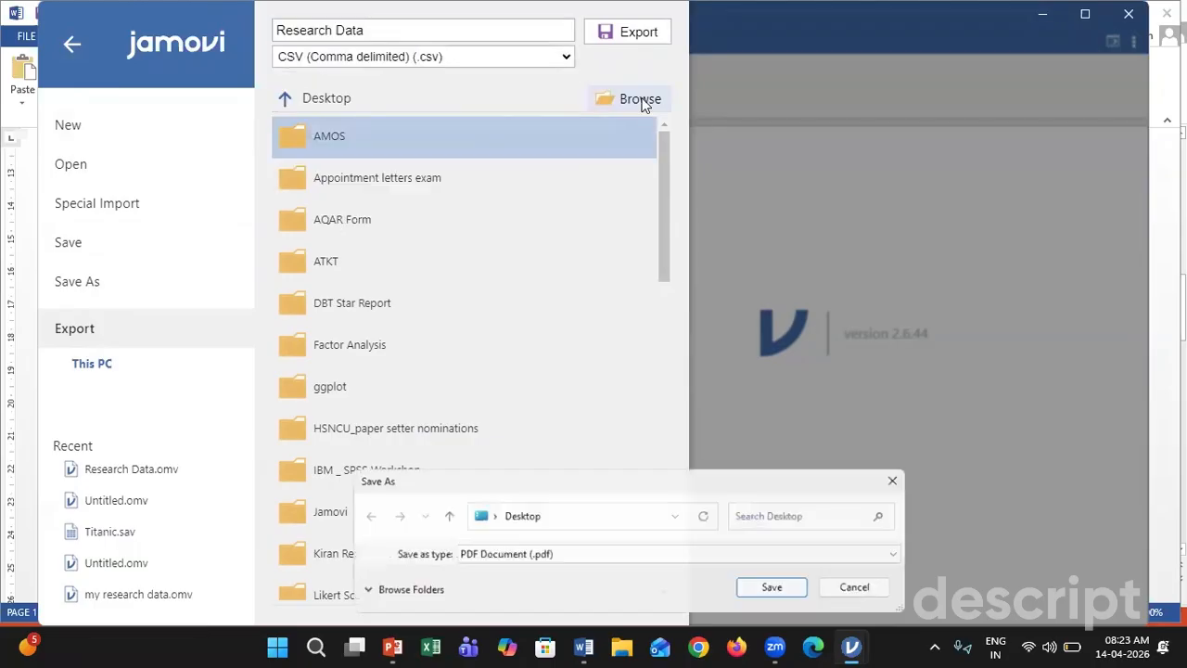
click(912, 368)
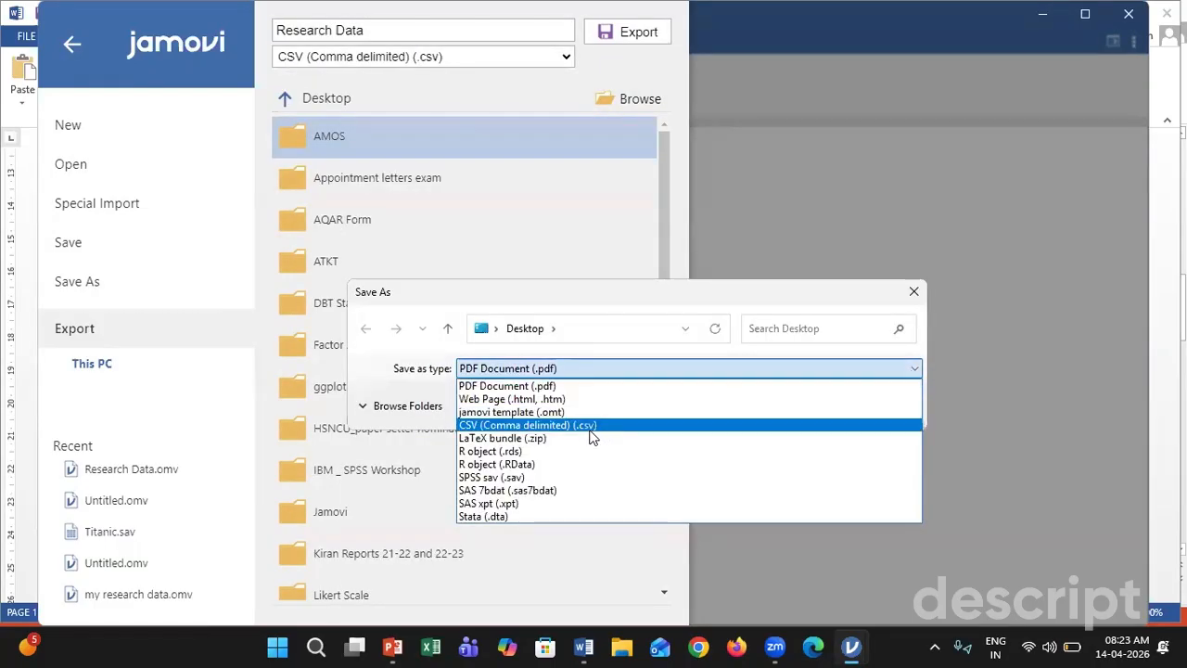
click(501, 424)
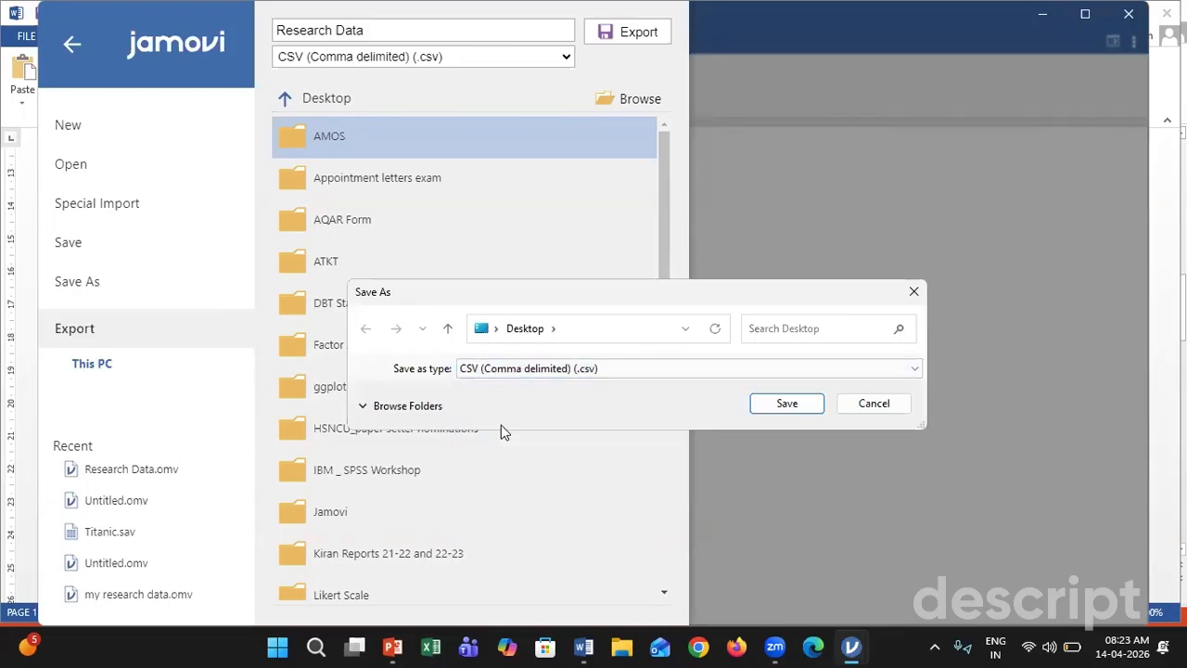
click(803, 410)
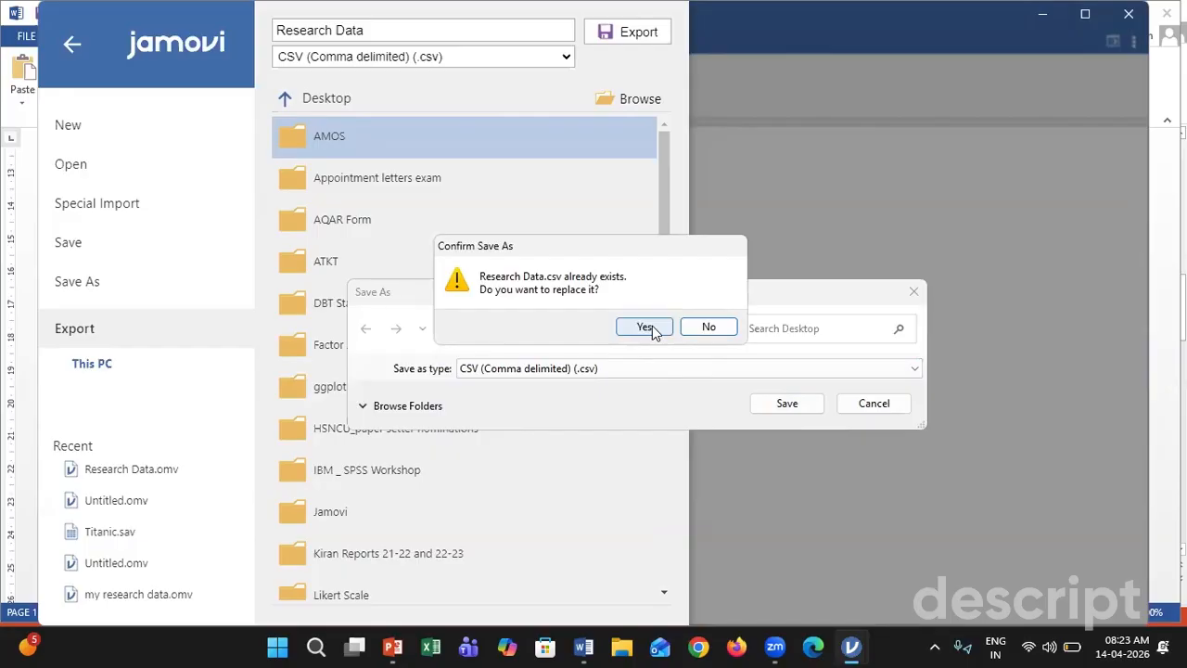
click(652, 328)
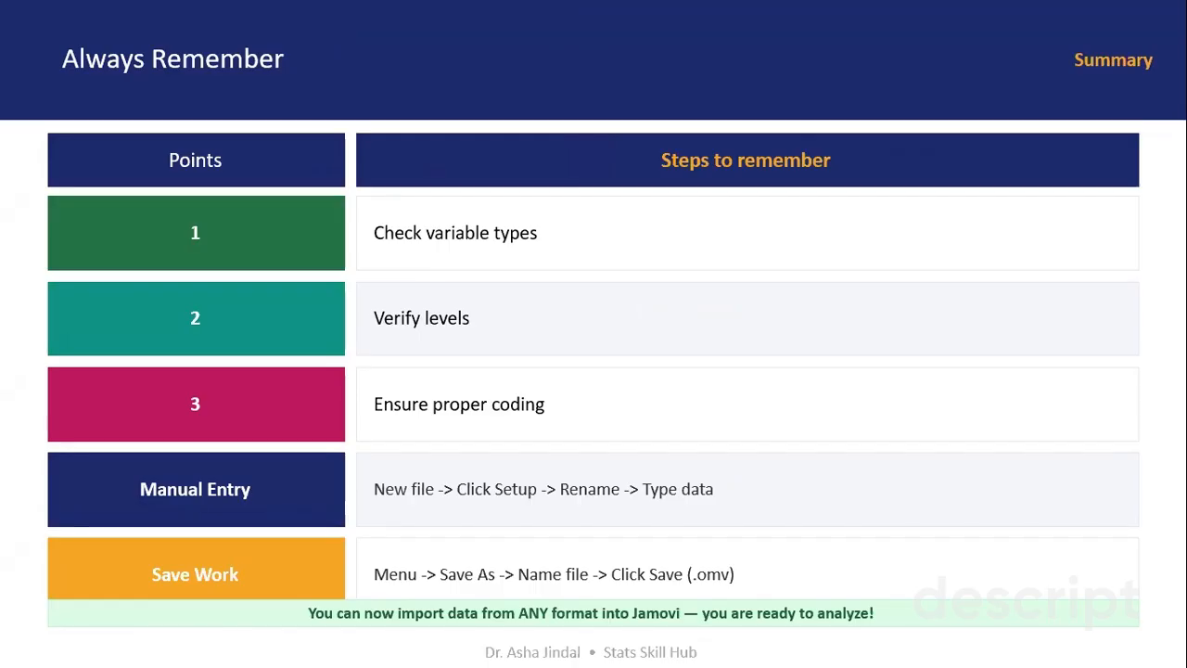